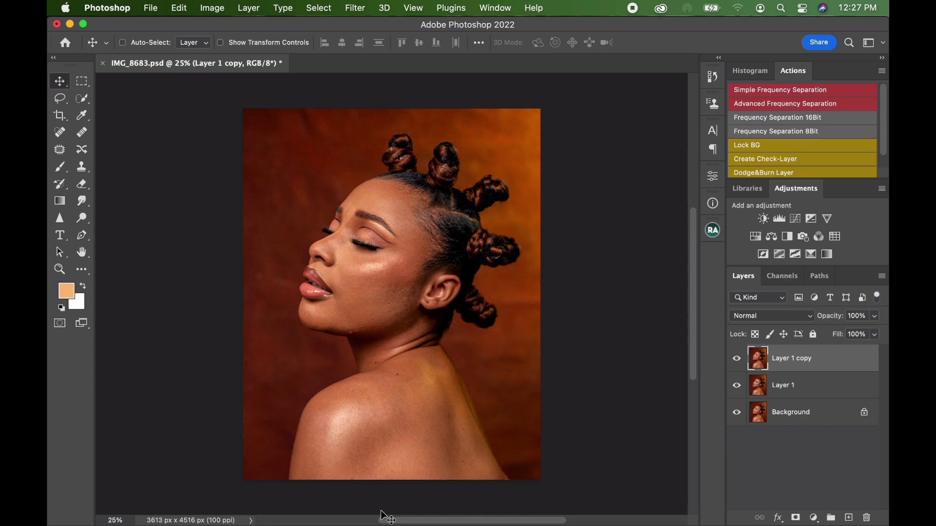
Rename the topmost duplicate layer as 1 and the duplicate below it as 2
double_click(785, 364)
type("1")
double_click(781, 386)
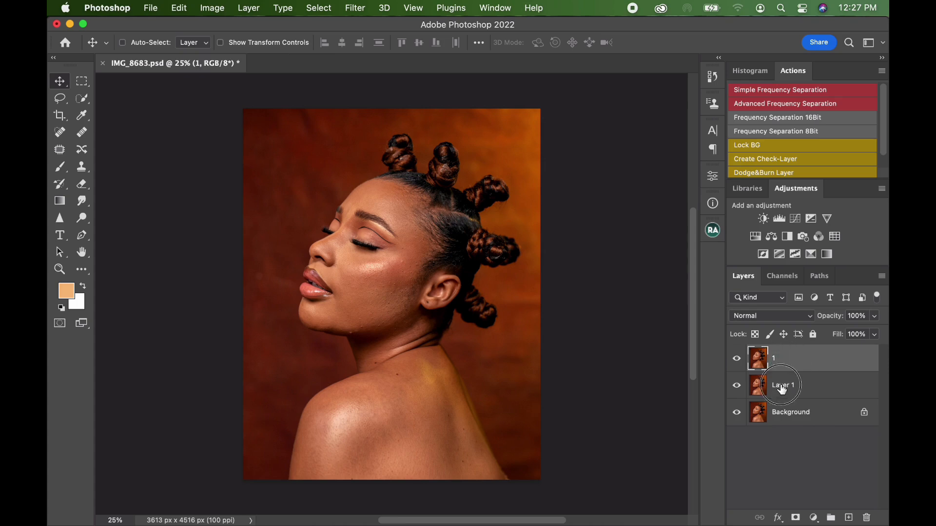
type("2")
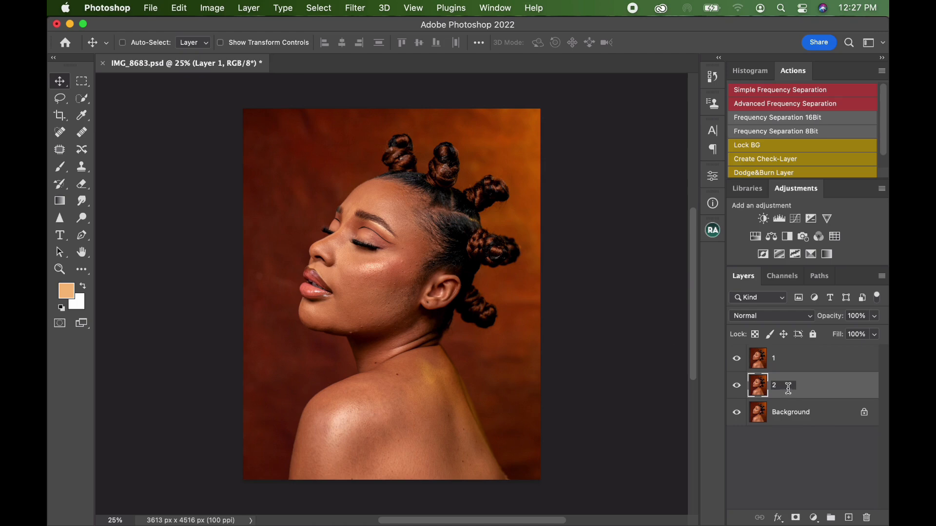
key("Return")
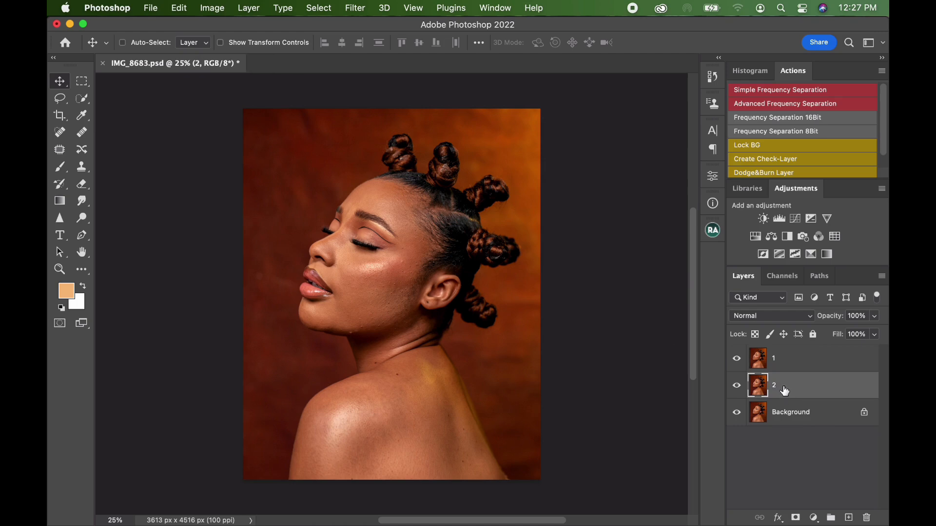
Hide layer 1 and apply a Gaussian Blur with a 6.0-pixel radius to layer 2
left_click(784, 363)
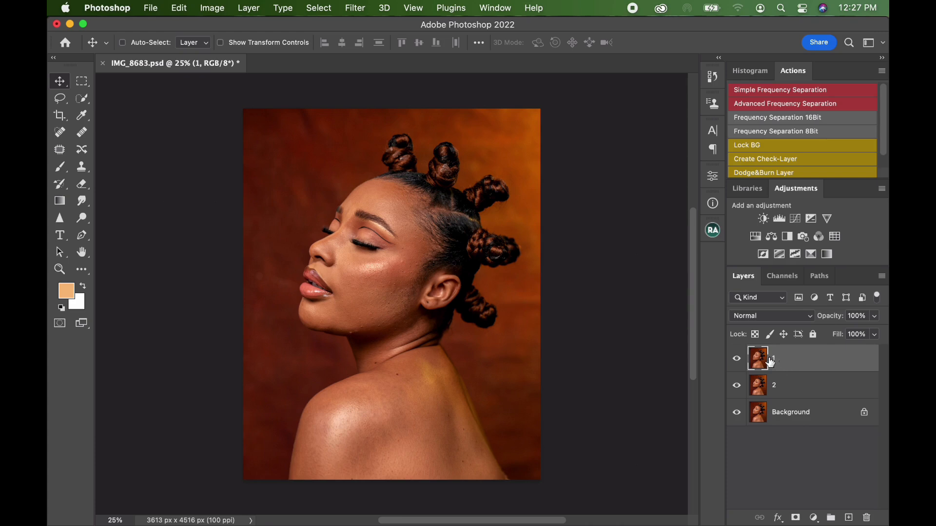
left_click(736, 359)
left_click(790, 389)
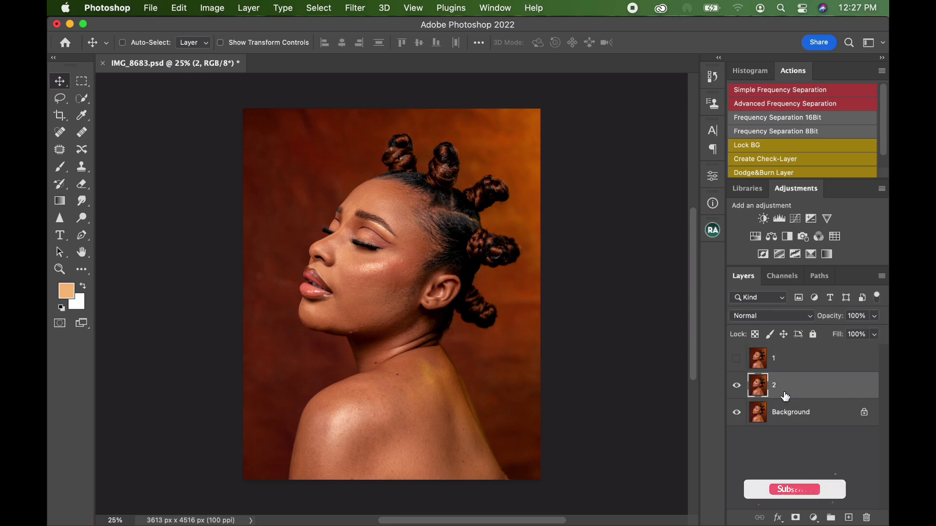
left_click(355, 7)
mouse_move(376, 180)
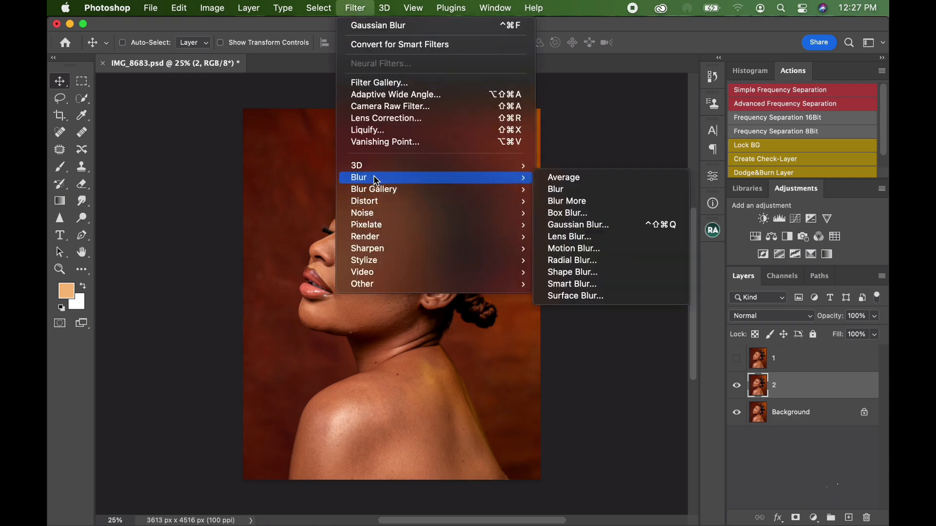
left_click(605, 223)
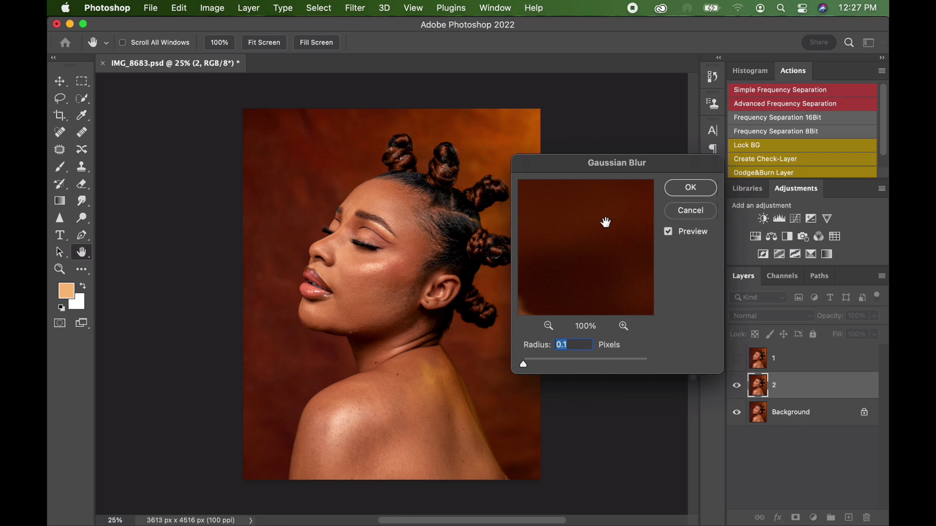
left_click(374, 280)
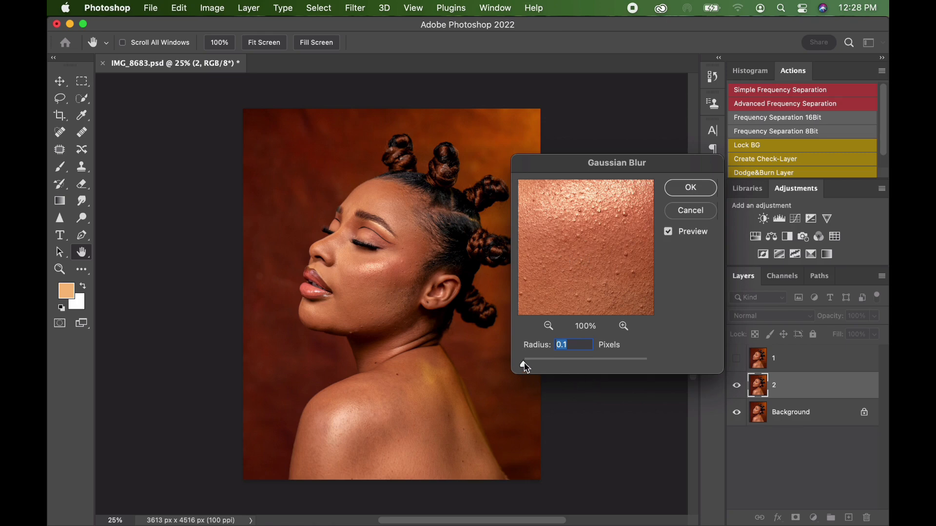
left_click_drag(524, 363, 536, 366)
left_click_drag(540, 365, 562, 364)
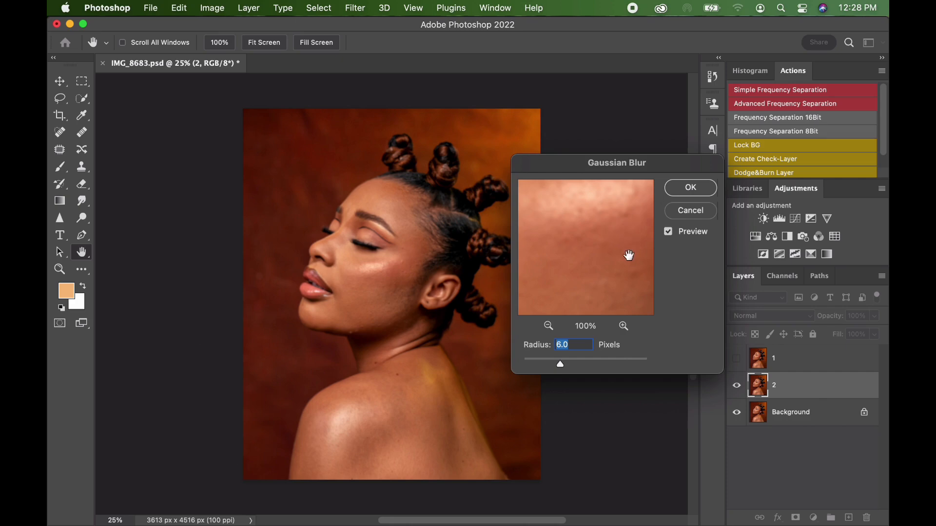
left_click(690, 189)
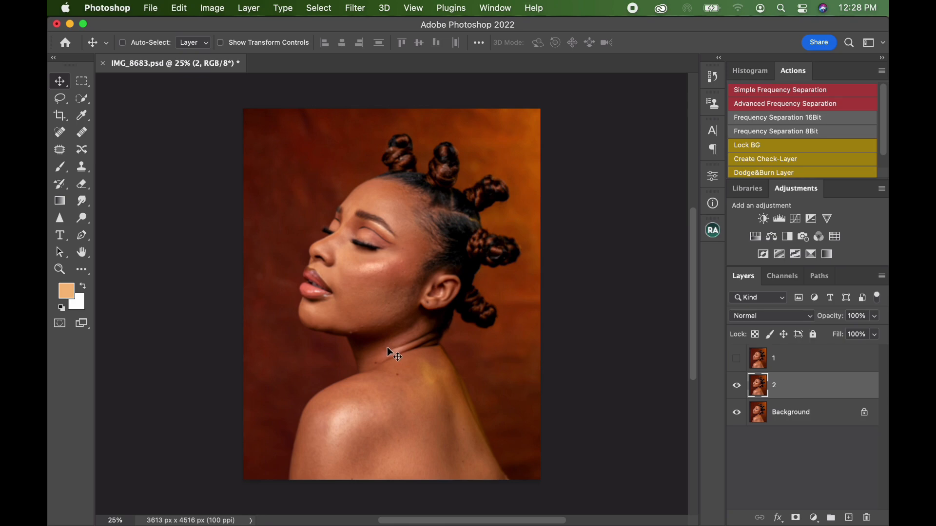
Show layer 1 and run Apply Image on it from layer 2, RGB channel, Subtract blending, scale 2, offset 128, opacity 100%
left_click(799, 360)
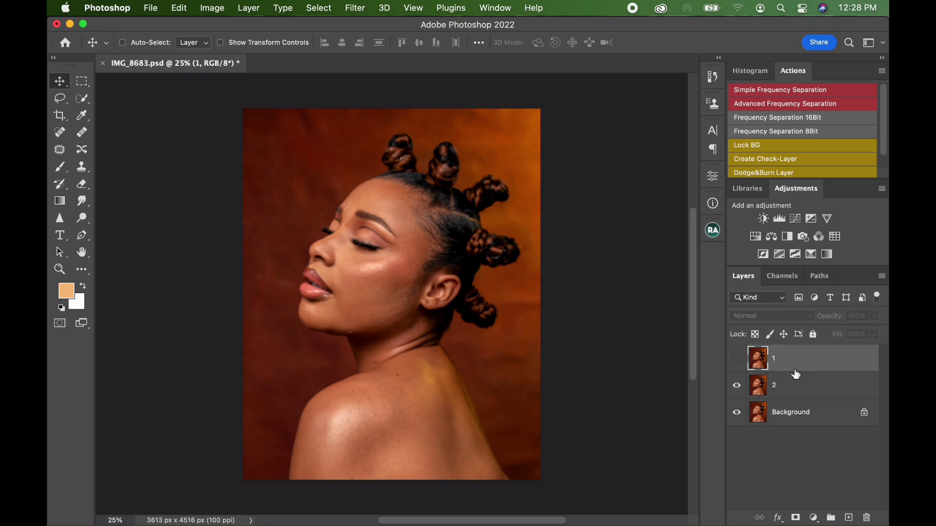
left_click(741, 360)
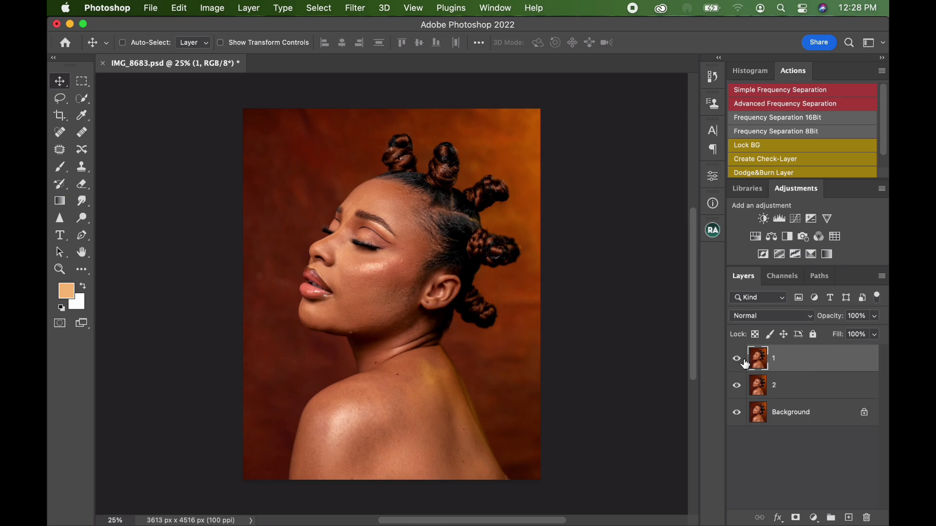
left_click(222, 11)
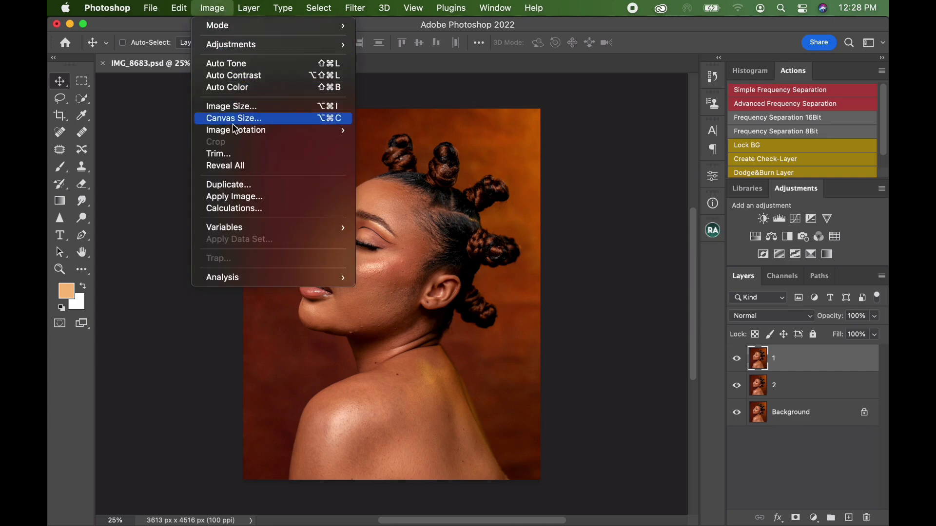
left_click(237, 197)
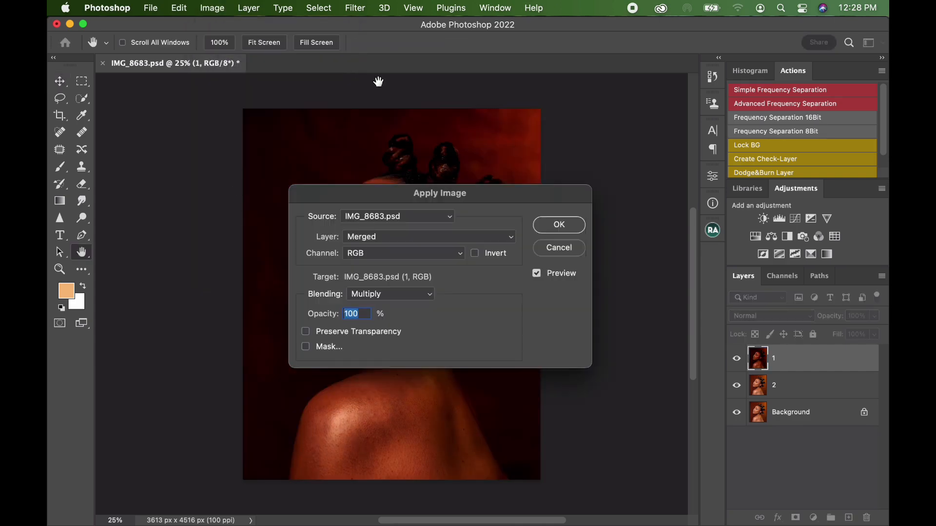
left_click(366, 241)
left_click(359, 271)
left_click(372, 295)
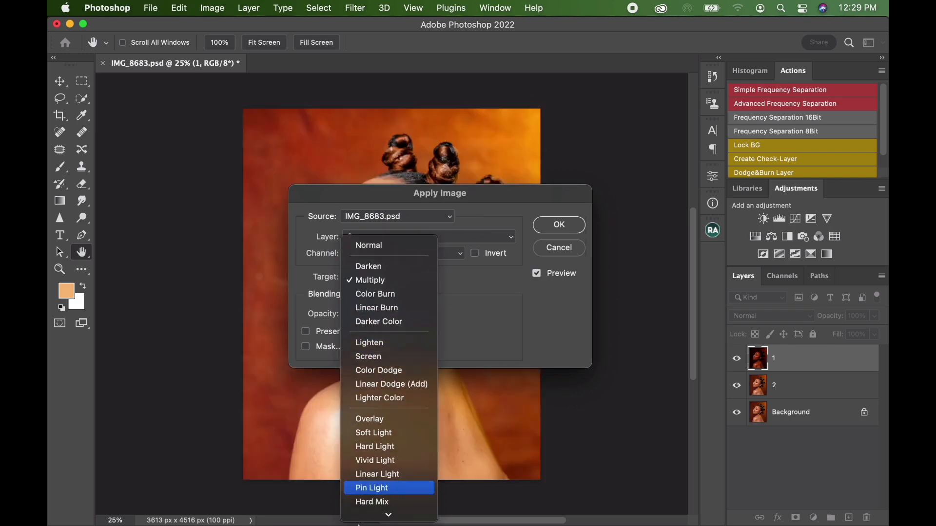
left_click(368, 462)
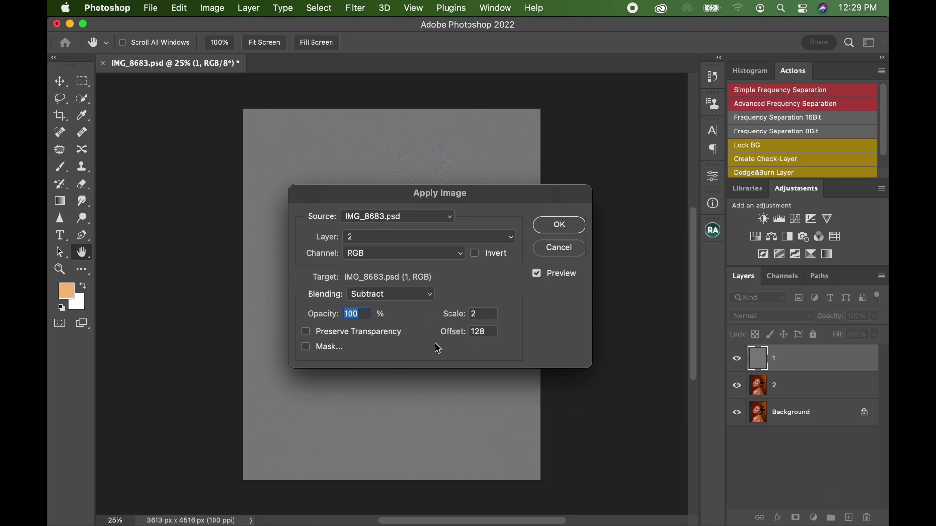
left_click(543, 223)
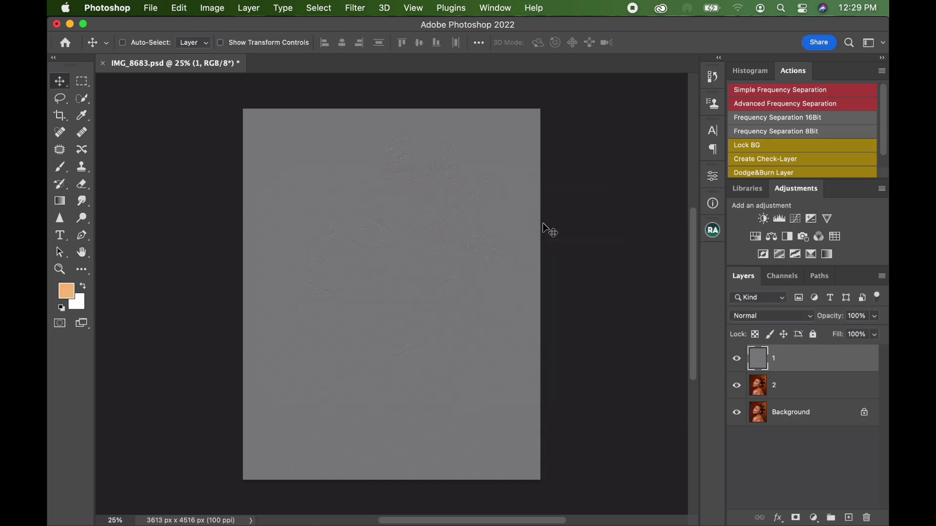
Set layer 1's blend mode to Linear Light and group layers 1 and 2 in a group named FS
left_click(789, 320)
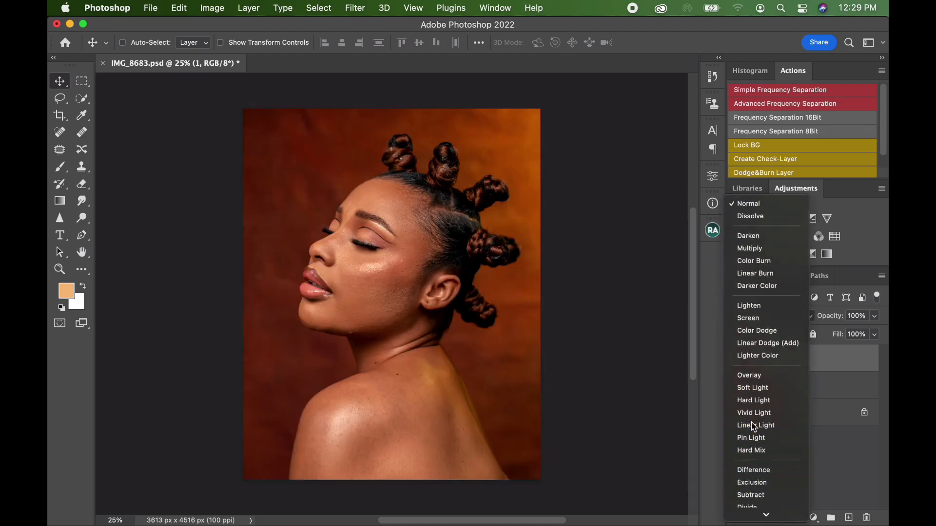
left_click(755, 425)
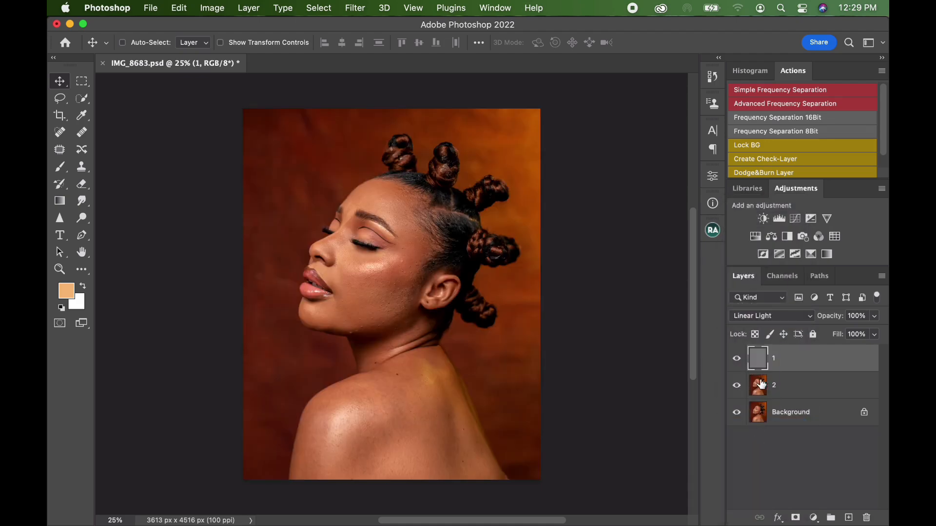
left_click(809, 385, "shift")
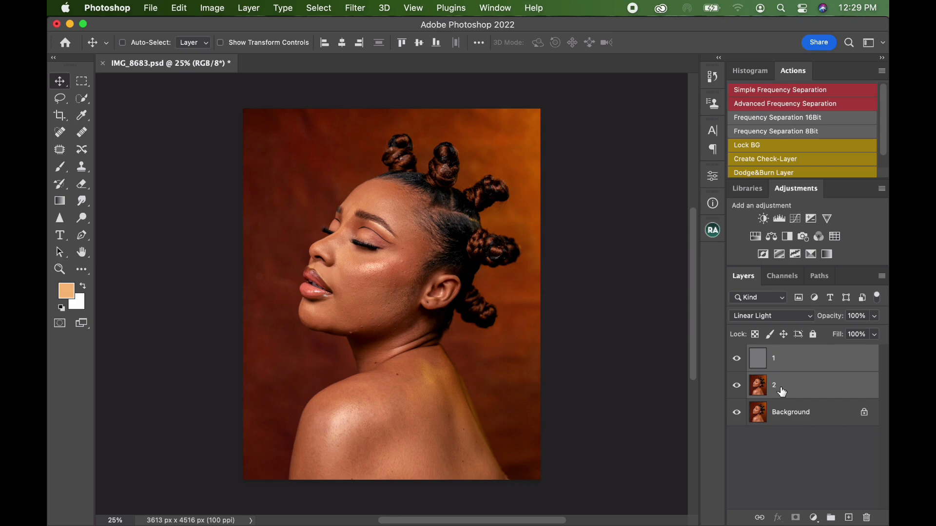
left_click_drag(795, 375, 831, 517)
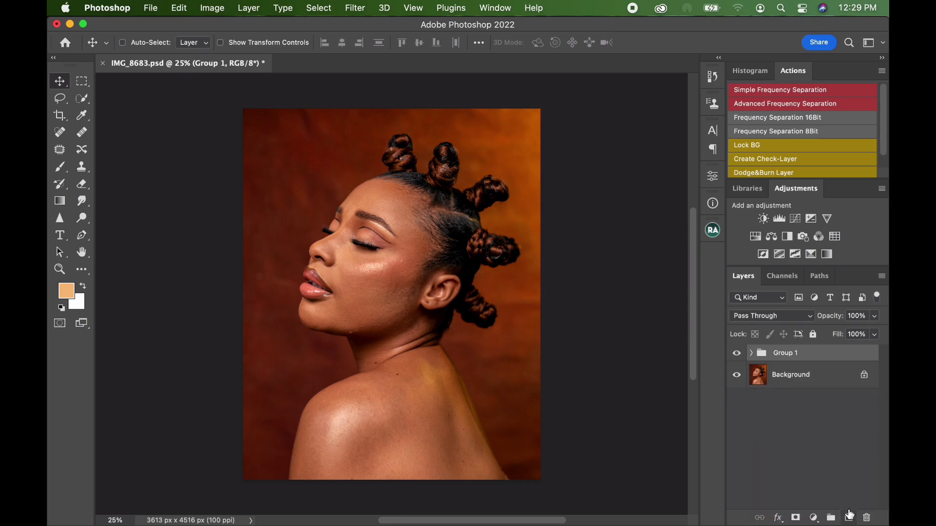
double_click(782, 356)
key("Return")
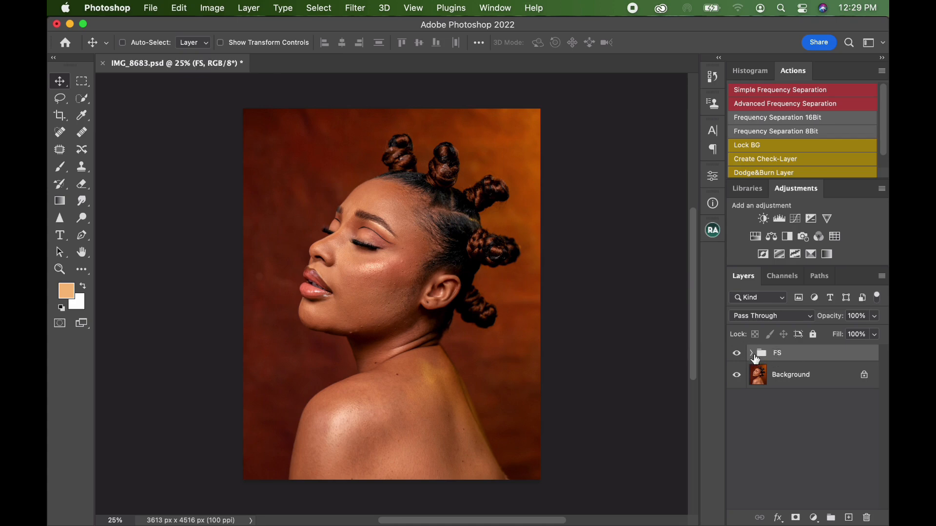
Clone-stamp clean skin texture over the blemishes on the lower cheek and jaw, working on layer 1 of the FS group
left_click(751, 353)
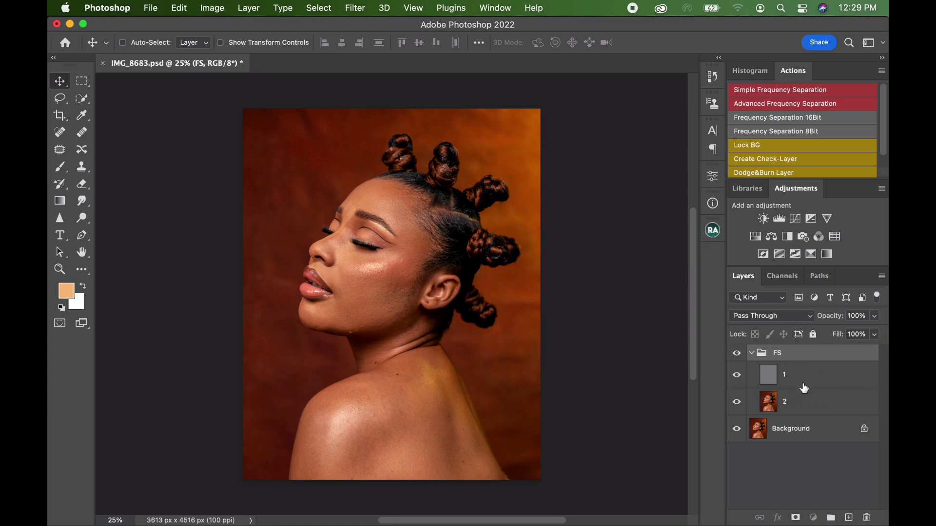
left_click(795, 385)
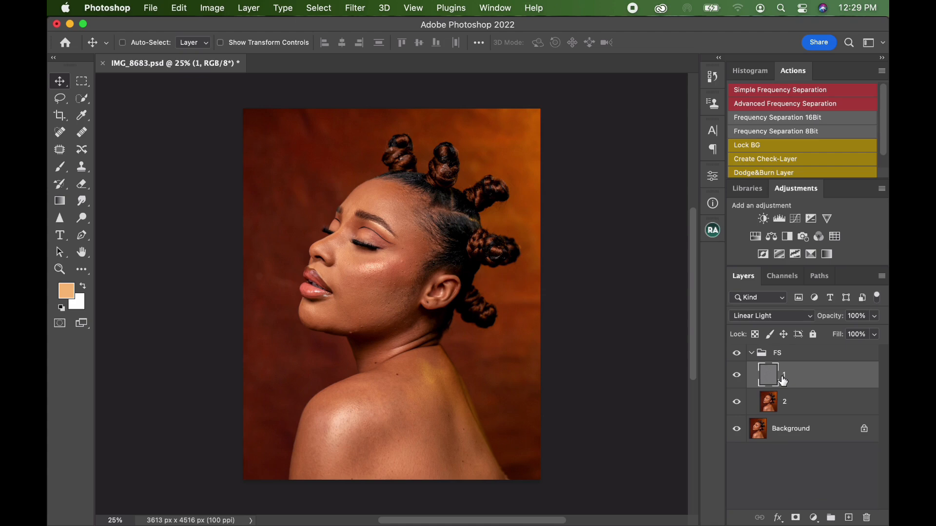
left_click(792, 406)
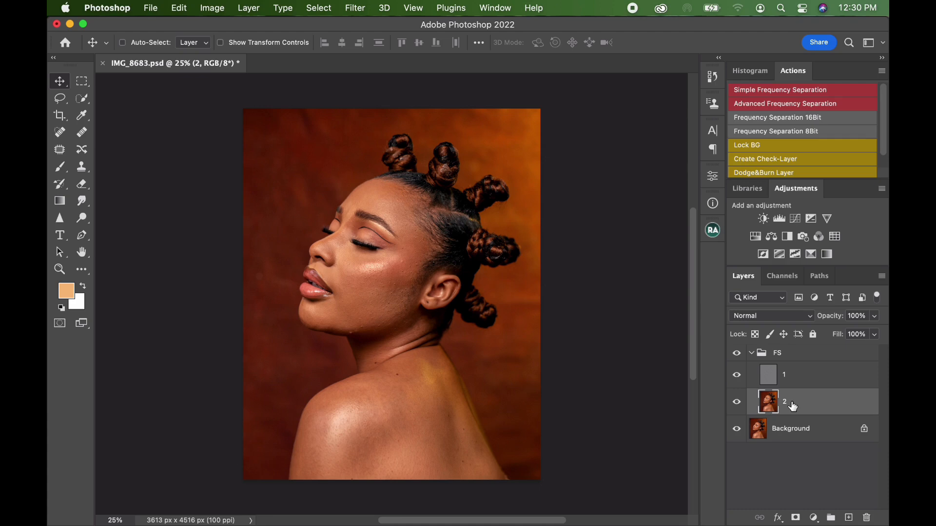
left_click(789, 380)
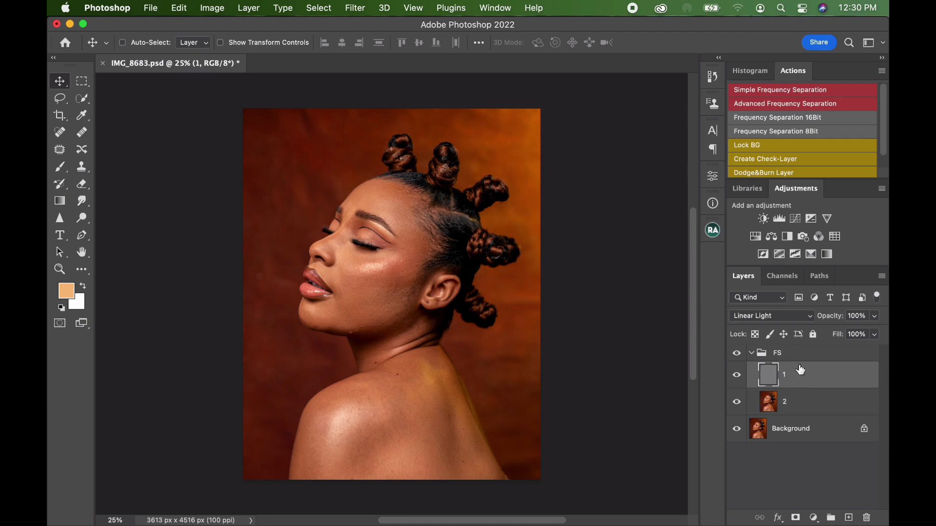
key("z")
left_click_drag(393, 270, 443, 288)
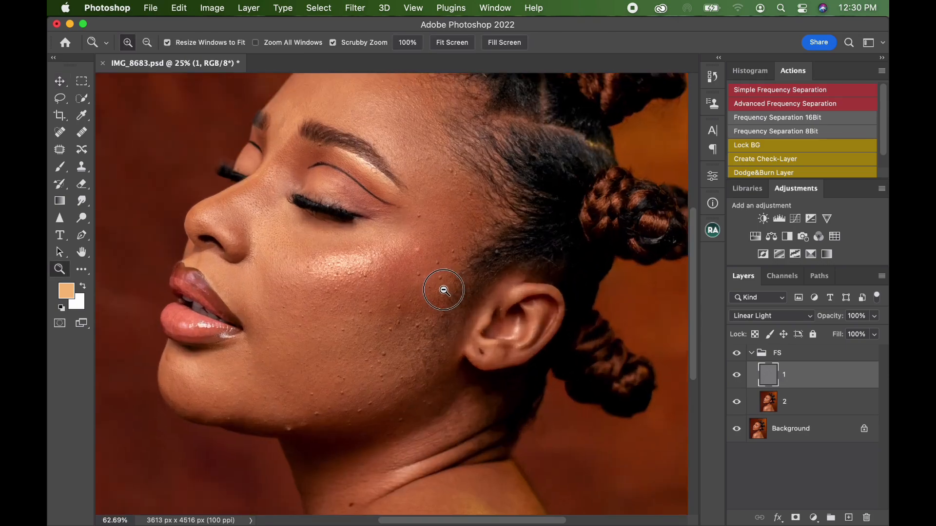
left_click(81, 172)
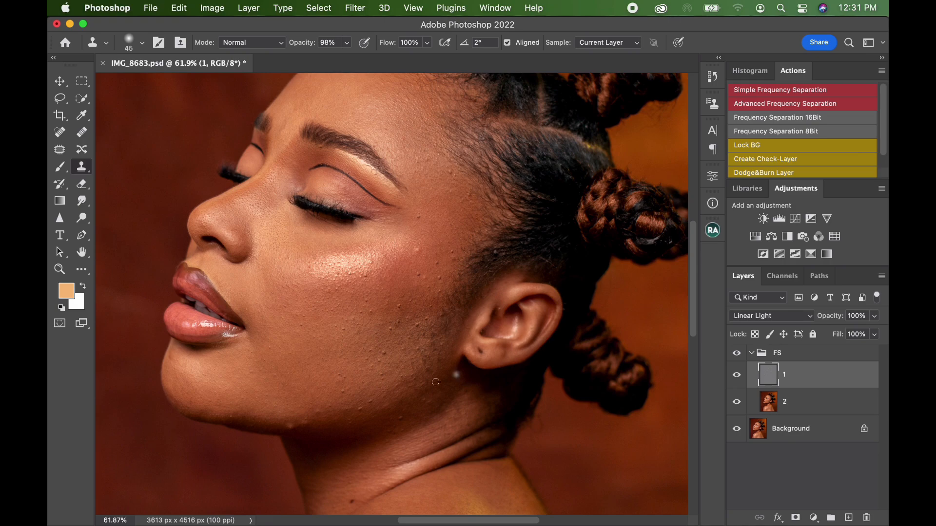
left_click(388, 376)
left_click(353, 373, "alt")
left_click(341, 376)
left_click(347, 394, "alt")
left_click(343, 390)
left_click(360, 399, "alt")
left_click(370, 400)
left_click(361, 398, "alt")
left_click_drag(359, 409, 342, 404)
Clone out the bumps on the middle cheek, around the cheekbone highlight, beside the mouth and at the temple on layer 1
left_click(364, 357, "alt")
left_click(374, 359)
left_click(360, 310, "alt")
left_click(366, 308)
left_click(356, 278, "alt")
left_click(363, 277)
left_click(345, 279, "alt")
left_click(337, 275)
left_click(287, 316, "alt")
left_click(285, 307)
left_click(299, 320, "alt")
left_click(295, 315)
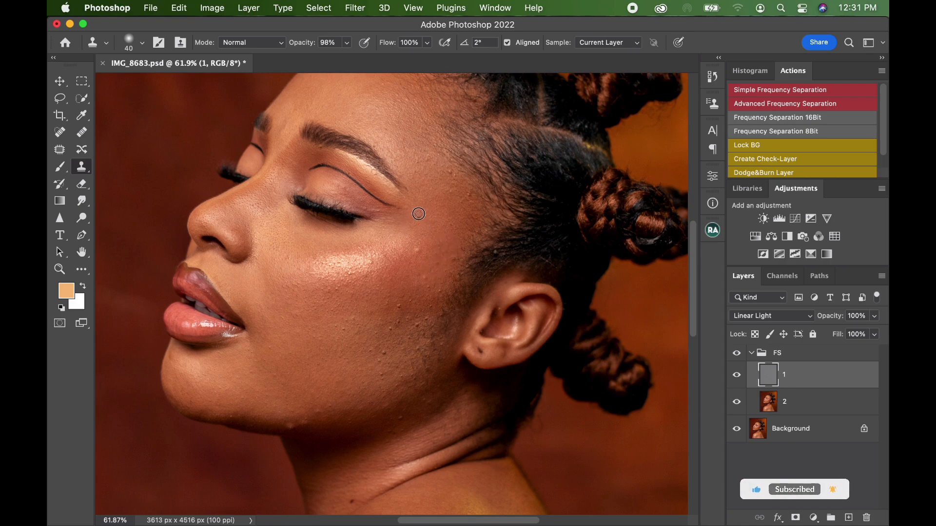
left_click(449, 172)
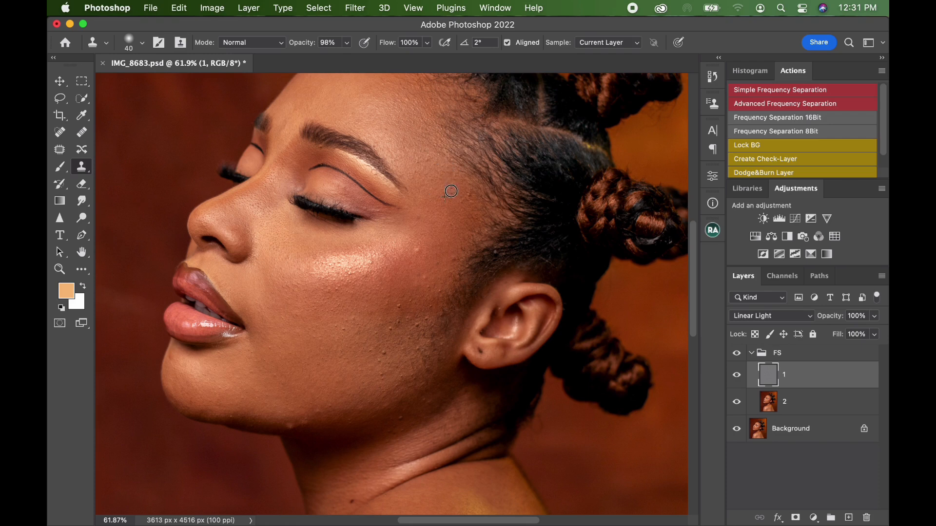
Clone out the cluster of bumps on the cheek in front of the ear, and toggle the FS group's visibility to compare
left_click(387, 316, "alt")
left_click(398, 322)
left_click(383, 351, "alt")
left_click(380, 360)
left_click(370, 351)
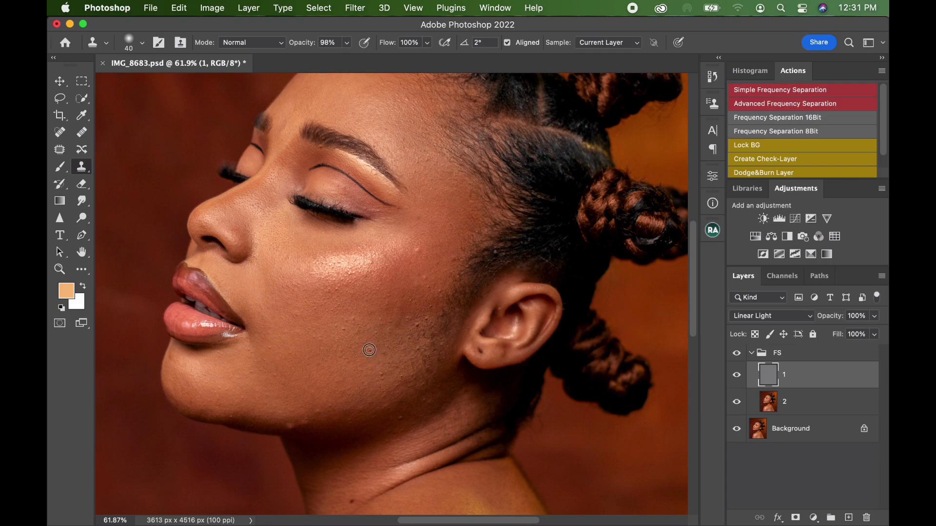
left_click(403, 330, "alt")
left_click(415, 325)
left_click(425, 317, "alt")
left_click(419, 329)
left_click(425, 316, "alt")
left_click(431, 306)
left_click(428, 299, "alt")
left_click(428, 288)
left_click(433, 295, "alt")
left_click(436, 294)
left_click(420, 308, "alt")
left_click(413, 303)
left_click(400, 326, "alt")
left_click(408, 319)
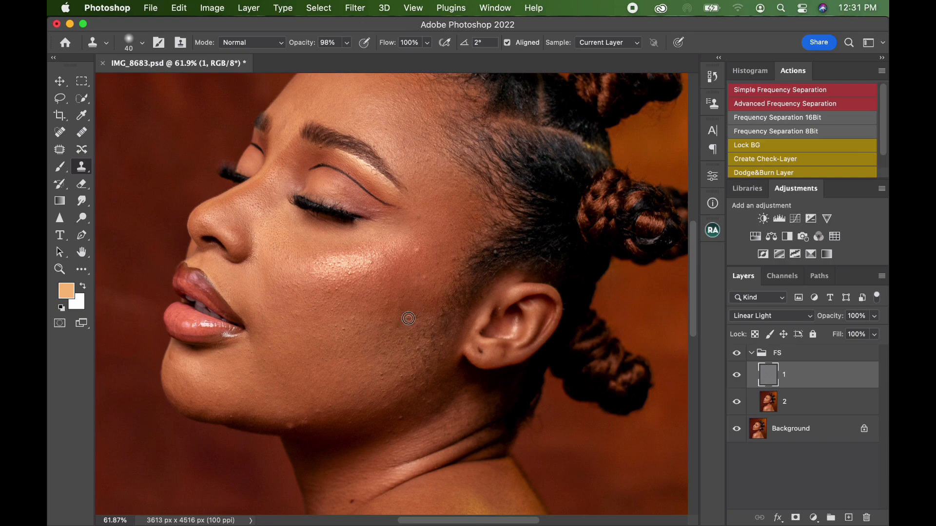
left_click(400, 345, "alt")
left_click(411, 333)
left_click(398, 343, "alt")
left_click(403, 338)
left_click(379, 377, "alt")
left_click(373, 382)
left_click(737, 354)
left_click(736, 353)
Clone-stamp smoother texture over remaining spots on the jaw, temple, chin and cheek beside the mouth on layer 1
left_click(425, 369)
left_click_drag(394, 432, 392, 430)
mouse_move(385, 373)
left_mouse_down()
mouse_move(397, 367)
mouse_move(335, 328)
mouse_move(345, 336)
left_mouse_up()
left_click(342, 327, "alt")
left_click(433, 275, "alt")
mouse_move(445, 267)
left_mouse_down()
mouse_move(460, 238)
mouse_move(448, 223)
left_mouse_up()
left_click(454, 254, "alt")
mouse_move(271, 347)
left_mouse_down()
mouse_move(270, 356)
mouse_move(250, 353)
left_mouse_up()
left_click(262, 350, "alt")
left_click(240, 410, "alt")
left_click(232, 416)
left_click(384, 395, "alt")
left_click_drag(371, 398, 395, 388)
left_click(381, 390, "alt")
left_click(407, 360, "alt")
left_click(418, 353)
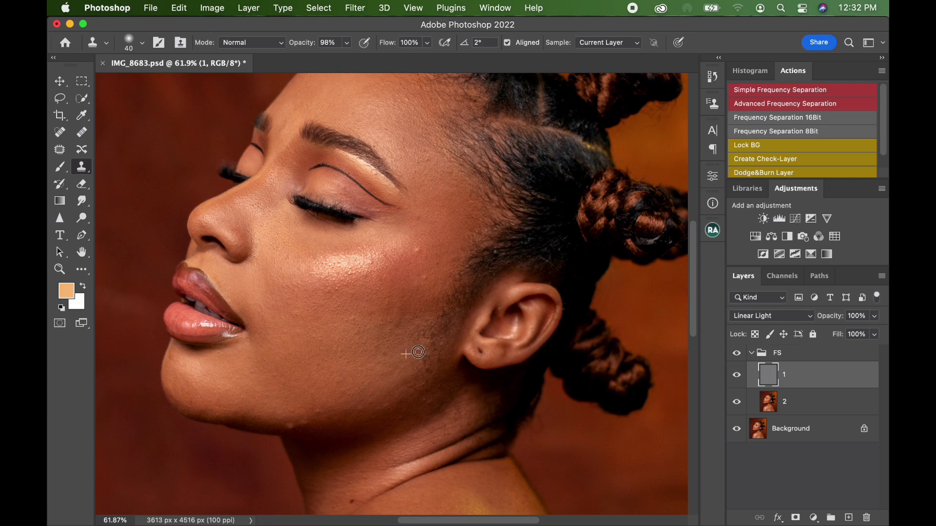
Clone skin texture over the last bumps on the cheek just in front of the ear and review the whole portrait
left_click(424, 320, "alt")
left_click(415, 317)
left_click_drag(415, 317, 422, 318)
left_click(360, 271, "alt")
left_click(405, 147, "alt")
mouse_move(403, 163)
left_mouse_down()
mouse_move(422, 162)
mouse_move(400, 212)
left_mouse_up()
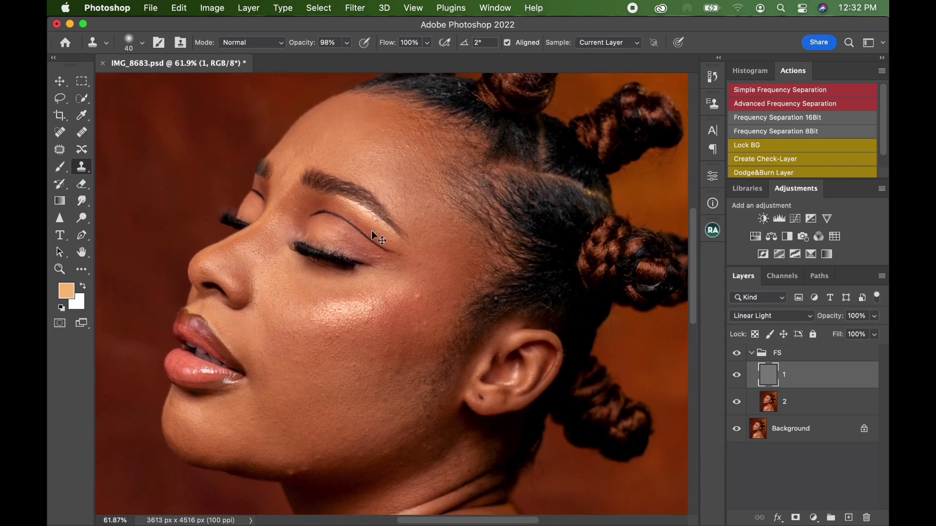
scroll(370, 231, "down", 1)
scroll(369, 268, "down", 1)
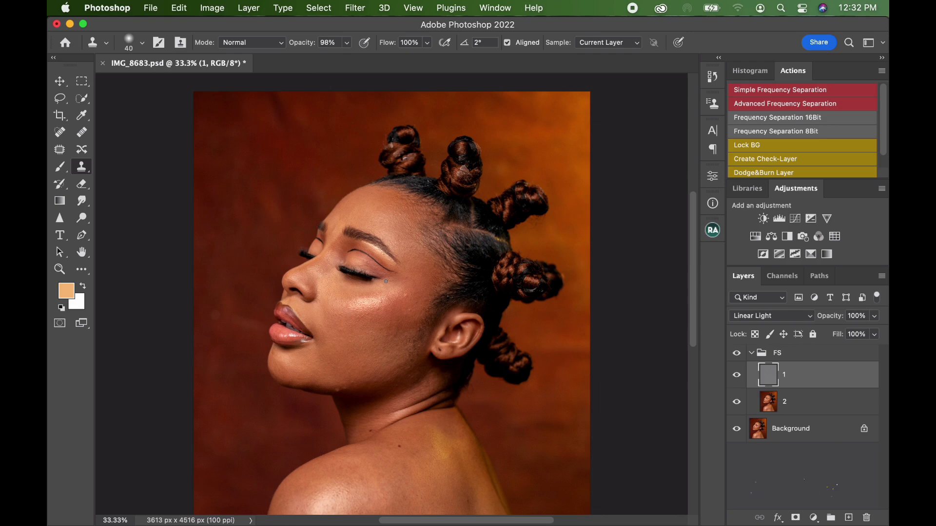
Select layer 2 in the FS group and set up the Mixer Brush with a cleaned, colourless brush load
left_click(824, 410)
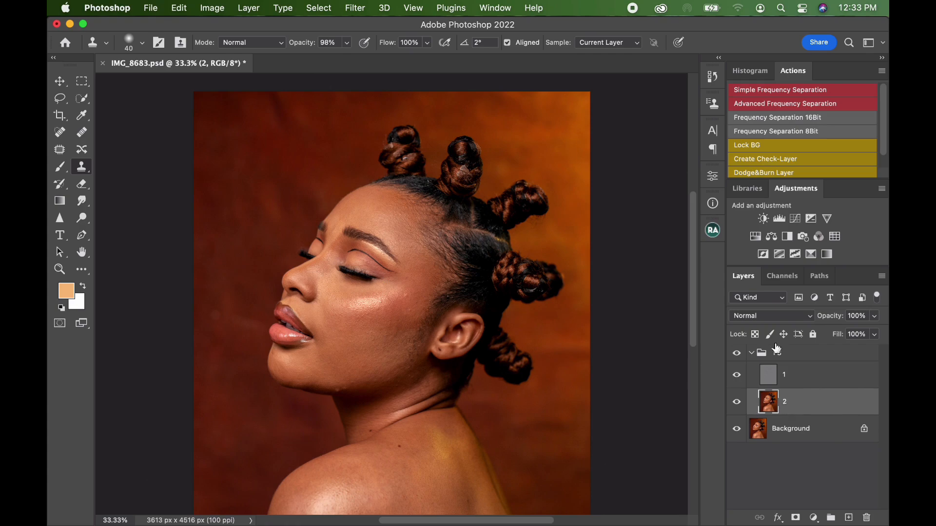
left_click(83, 271)
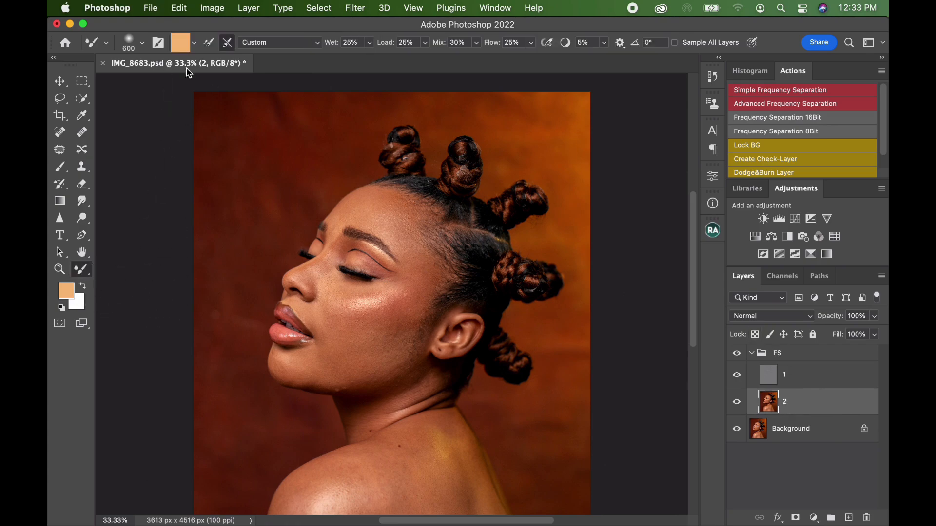
left_click(195, 47)
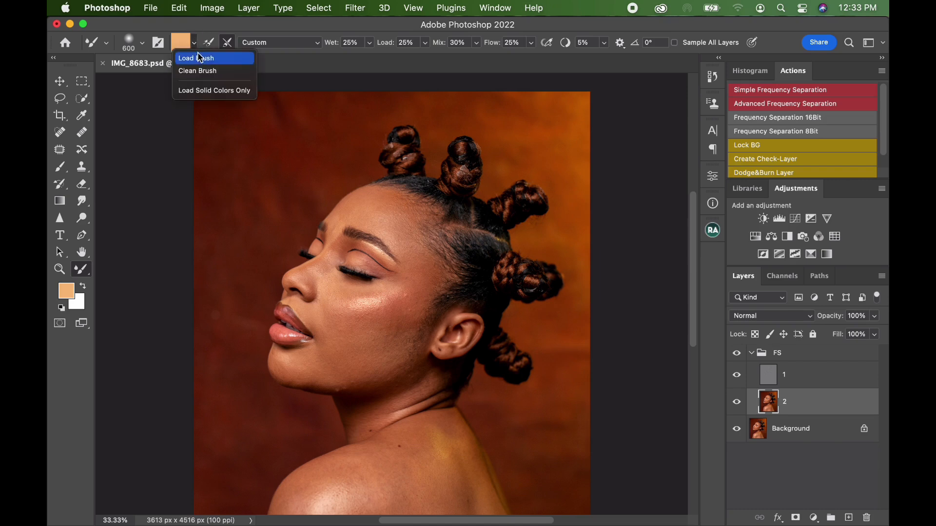
left_click(201, 72)
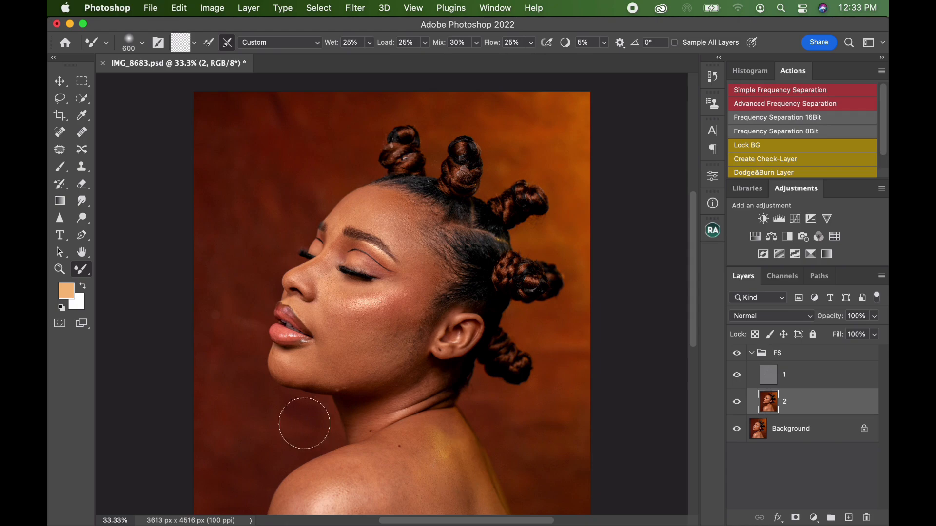
Blend the skin tones around the closed eye on layer 2 with the Mixer Brush reduced to about 125 px
key("bracketleft")
key("bracketleft")
key("bracketleft")
key("bracketright")
key("bracketright")
key("bracketright")
key("bracketright")
key("bracketright")
key("bracketleft")
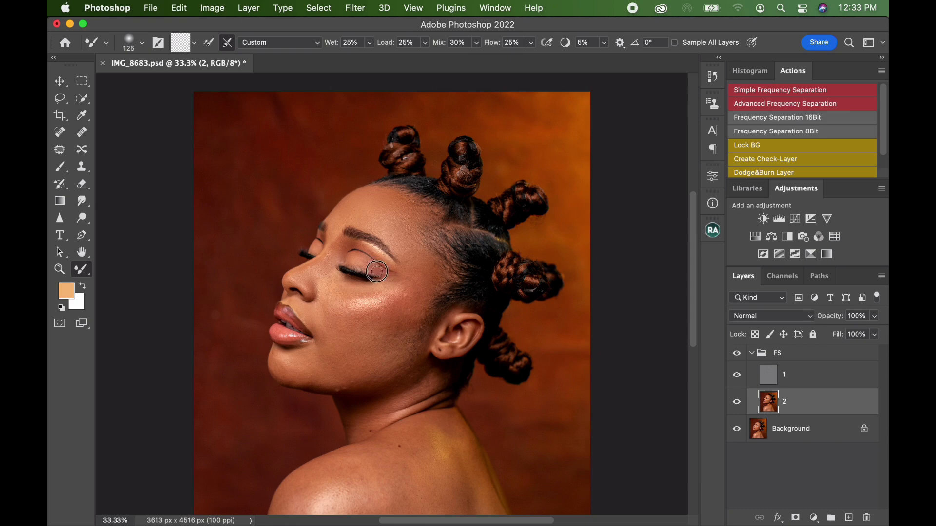
Smooth the cheekbone highlight and under-eye area on layer 2, varying the Mixer Brush between 150 and 300 px
key("bracketright")
key("bracketright")
key("bracketright")
key("bracketright")
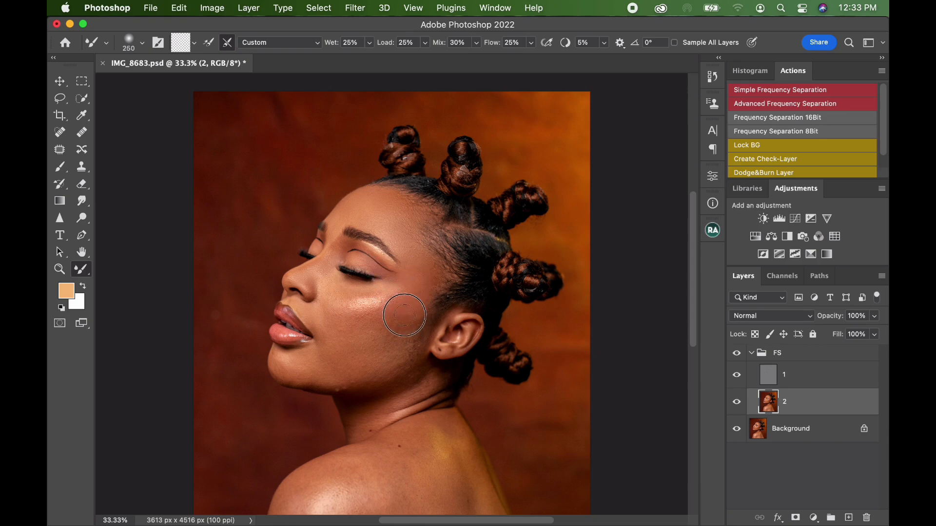
key("bracketright")
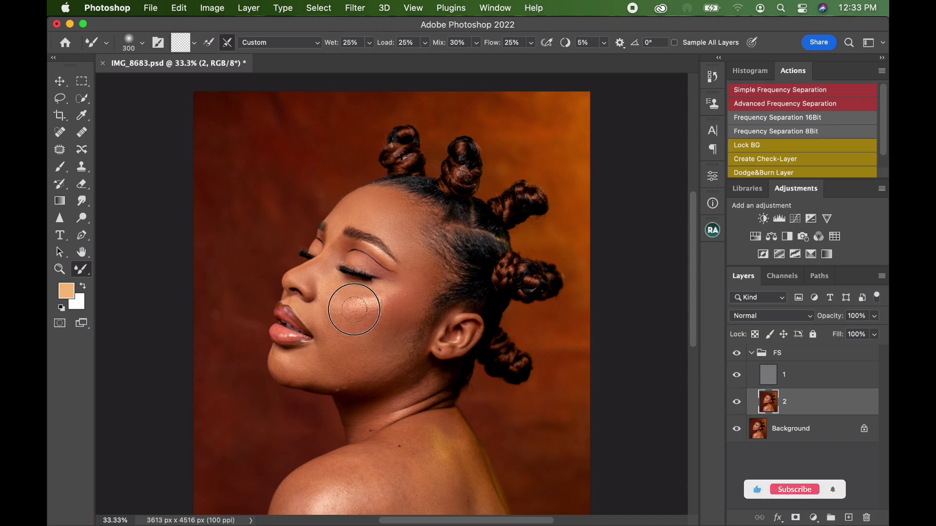
key("bracketleft")
key("bracketleft")
key("bracketleft")
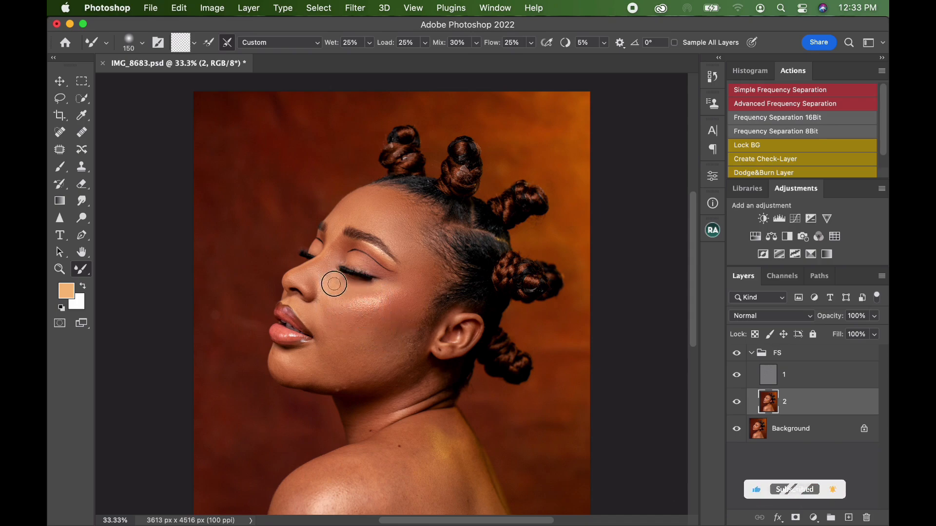
key("bracketleft")
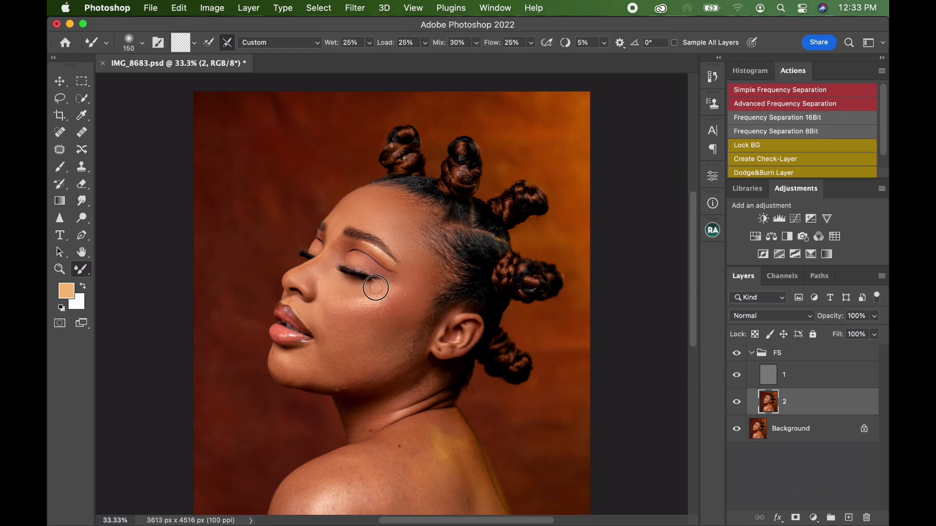
Blend the tones across the middle cheek on layer 2, from beside the nose toward the ear
key("bracketright")
key("bracketright")
key("bracketright")
mouse_move(324, 318)
left_mouse_down()
mouse_move(339, 334)
mouse_move(392, 321)
left_mouse_up()
key("bracketleft")
mouse_move(396, 341)
left_mouse_down()
mouse_move(406, 335)
mouse_move(384, 355)
mouse_move(319, 365)
mouse_move(312, 335)
mouse_move(338, 329)
mouse_move(343, 311)
left_mouse_up()
key("bracketright")
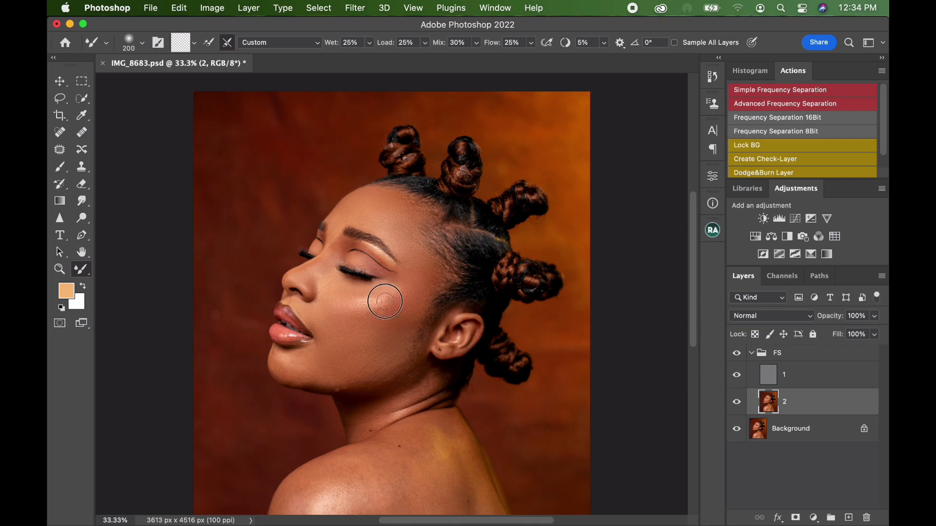
Even out the lower cheek and the jaw from the chin to the ear on layer 2 with the Mixer Brush
key("bracketright")
key("bracketright")
left_click_drag(375, 317, 370, 324)
mouse_move(279, 365)
left_mouse_down()
mouse_move(288, 355)
mouse_move(282, 372)
mouse_move(276, 361)
mouse_move(282, 372)
mouse_move(359, 382)
mouse_move(452, 337)
mouse_move(429, 348)
left_mouse_up()
key("bracketright")
key("bracketright")
key("bracketright")
key("bracketright")
key("bracketright")
key("bracketright")
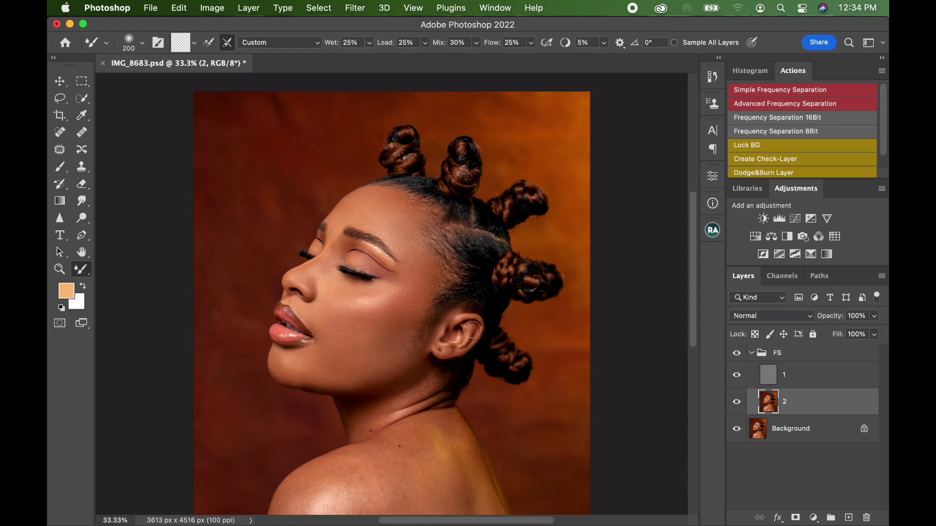
Toggle the FS group's visibility to compare, and blend the chin and neck tones on layer 2 with a Mixer Brush up to 250 px
left_click(737, 355)
mouse_move(286, 362)
left_mouse_down()
mouse_move(277, 359)
mouse_move(298, 359)
mouse_move(304, 376)
left_mouse_up()
key("bracketleft")
key("bracketright")
key("bracketright")
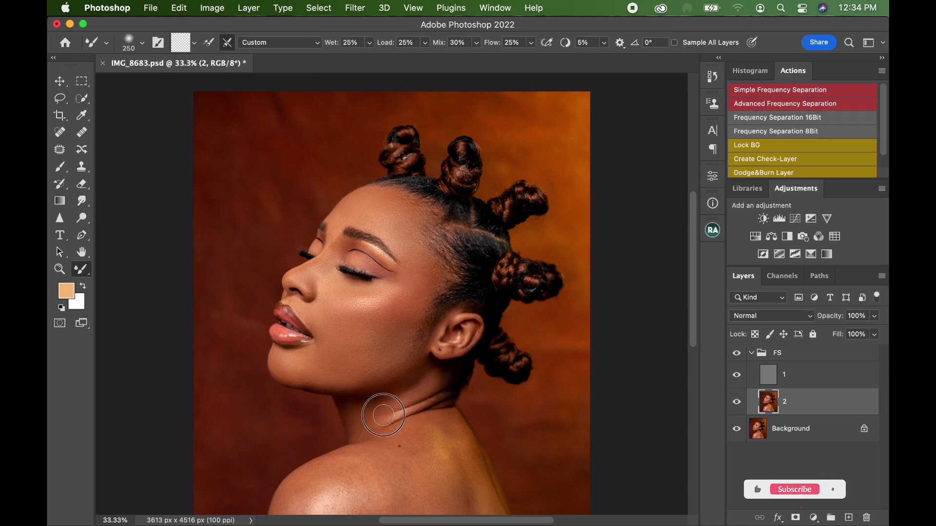
left_click_drag(383, 415, 445, 388)
key("bracketleft")
key("bracketleft")
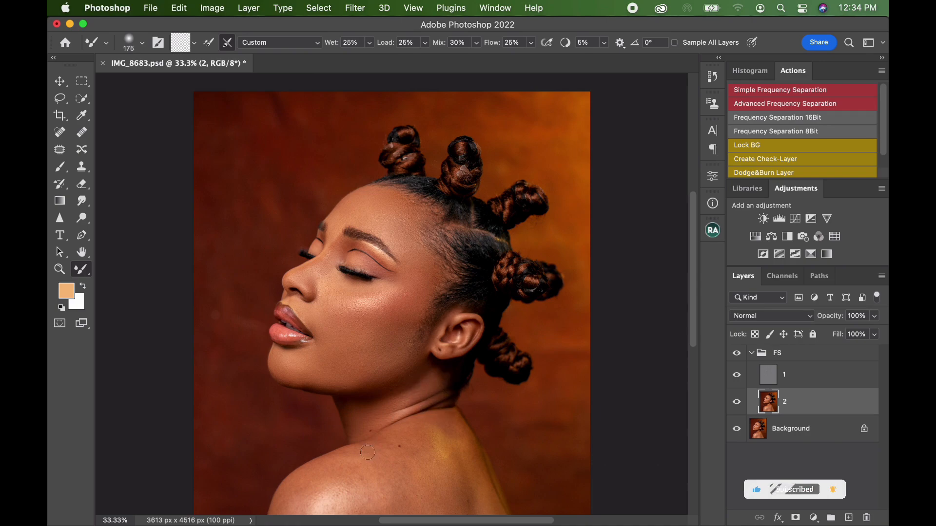
Blend the uneven tones on the upper back below the neck on layer 2, enlarging the Mixer Brush to 400 px
key("bracketright")
key("bracketright")
key("bracketright")
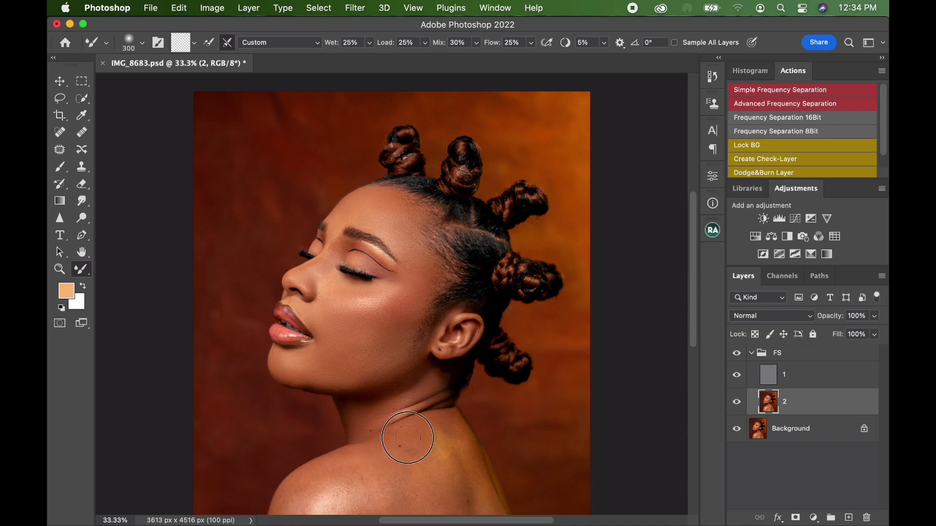
key("bracketright")
key("bracketright")
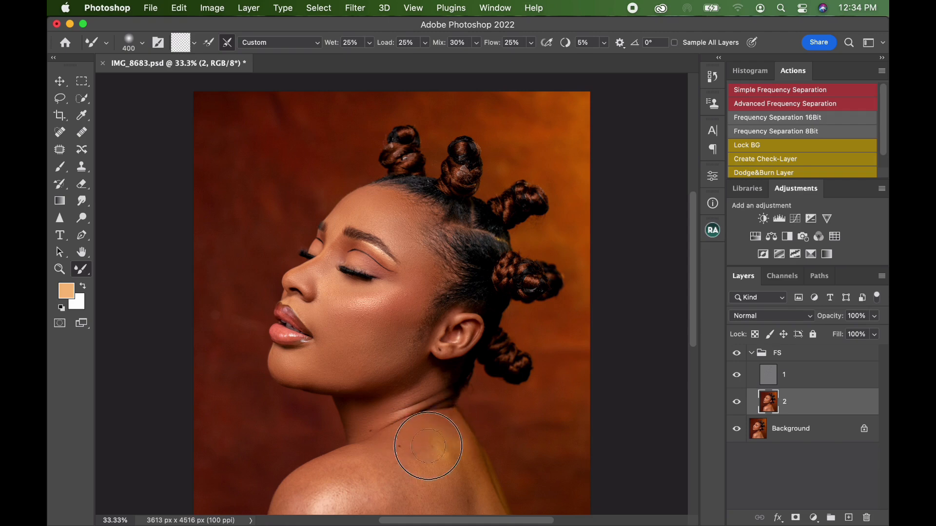
mouse_move(428, 446)
left_mouse_down()
mouse_move(424, 461)
mouse_move(382, 466)
left_mouse_up()
key("bracketleft")
key("bracketleft")
Smooth the shoulder highlight and blend it across toward the back on layer 2 with a 300 to 400 px Mixer Brush
scroll(358, 453, "down", 3)
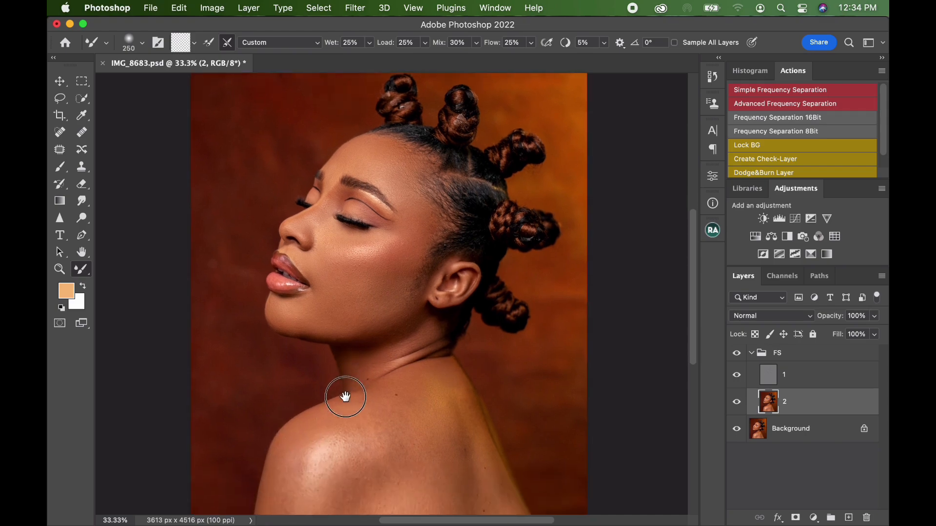
left_click_drag(326, 429, 324, 432)
mouse_move(287, 478)
left_mouse_down()
mouse_move(281, 457)
mouse_move(282, 484)
left_mouse_up()
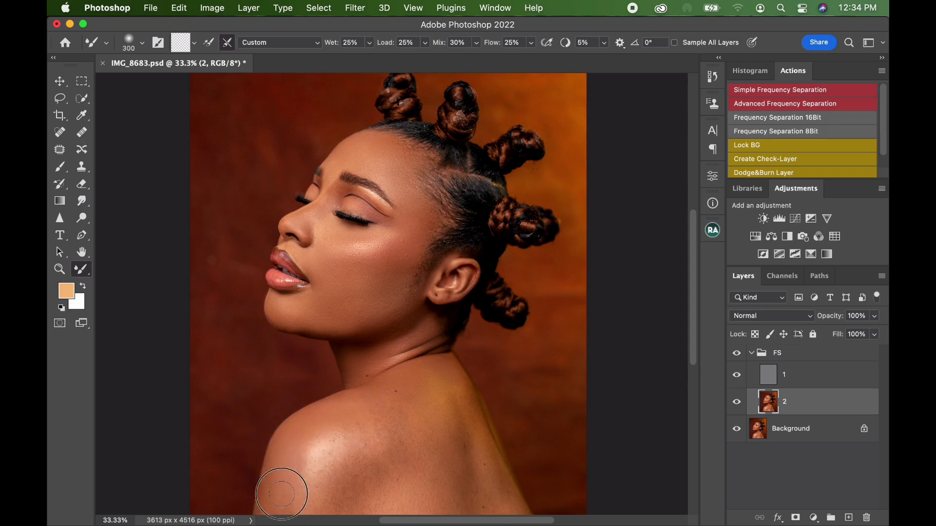
key("bracketright")
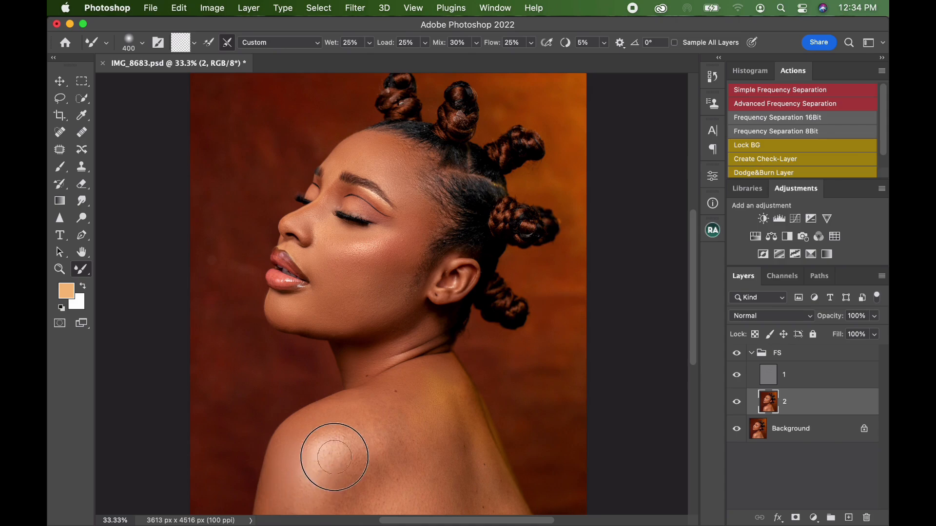
mouse_move(336, 456)
left_mouse_down()
mouse_move(368, 438)
mouse_move(370, 420)
mouse_move(358, 418)
mouse_move(366, 400)
mouse_move(407, 417)
mouse_move(398, 449)
mouse_move(457, 434)
left_mouse_up()
key("bracketright")
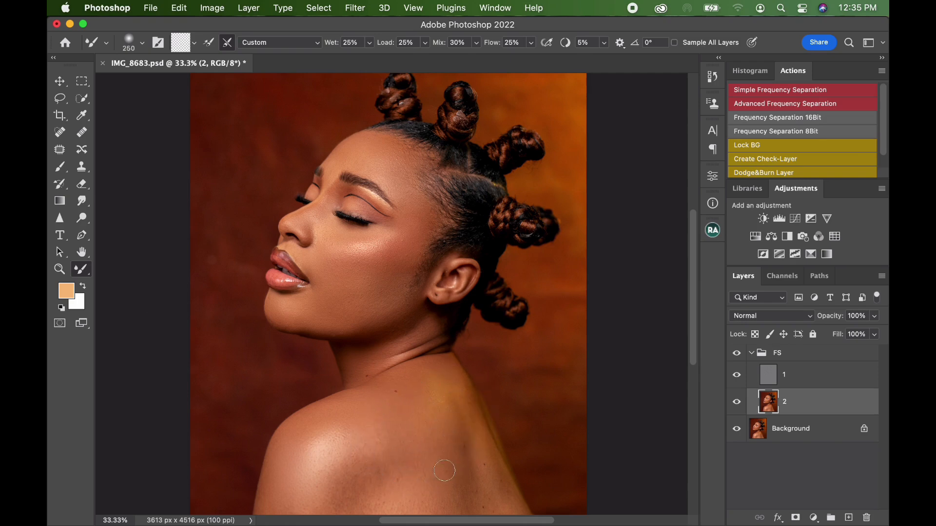
Even out the tones across the middle of the back and along its outer edge on layer 2
key("bracketright")
mouse_move(379, 493)
left_mouse_down()
mouse_move(334, 481)
mouse_move(330, 493)
mouse_move(341, 470)
mouse_move(424, 477)
mouse_move(456, 449)
mouse_move(459, 455)
mouse_move(492, 408)
left_mouse_up()
key("bracketright")
key("bracketright")
left_click_drag(471, 501, 449, 497)
Blend the skin of the lower shoulder and back along the bottom edge of the photo on layer 2
key("super+minus")
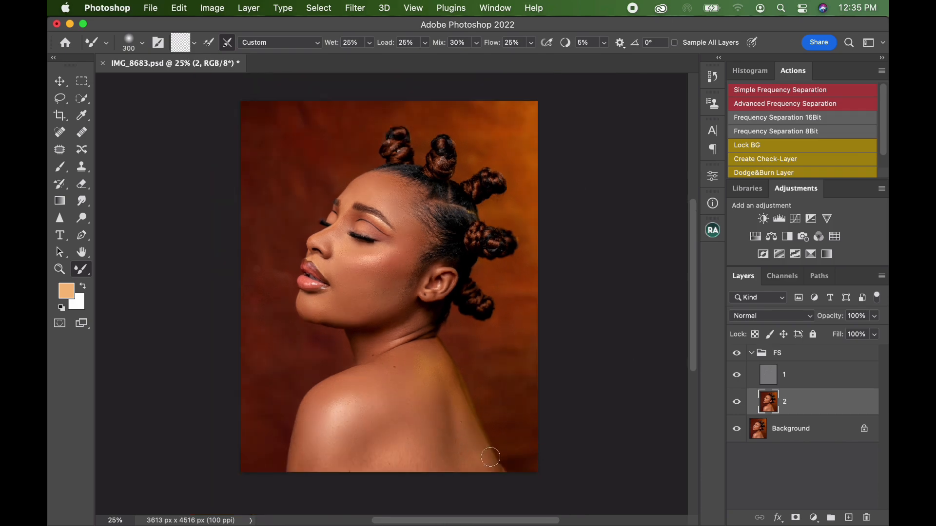
key("bracketright")
key("bracketright")
key("bracketright")
left_click_drag(369, 463, 346, 453)
key("bracketleft")
key("bracketleft")
key("bracketleft")
key("bracketright")
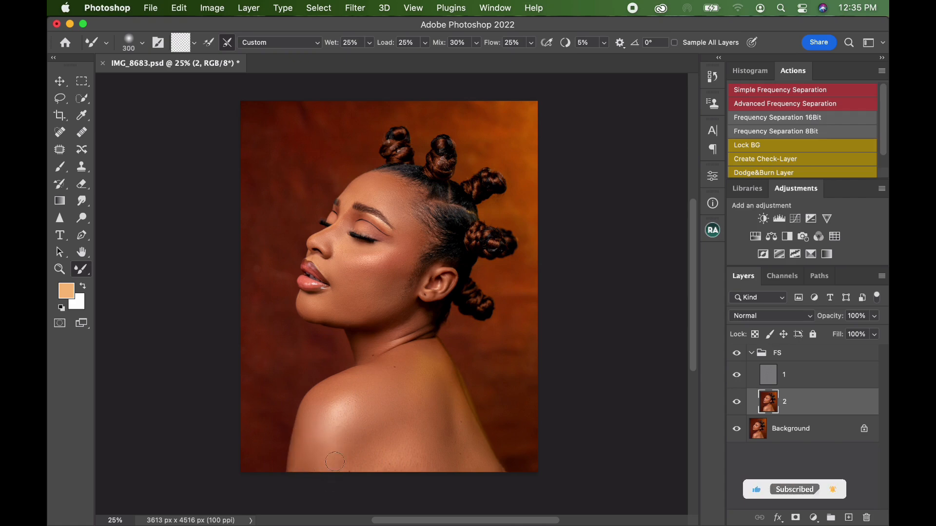
Blend the tones from the lower back up to the base of the neck, with the Mixer Brush enlarged to at least 400 px
key("bracketright")
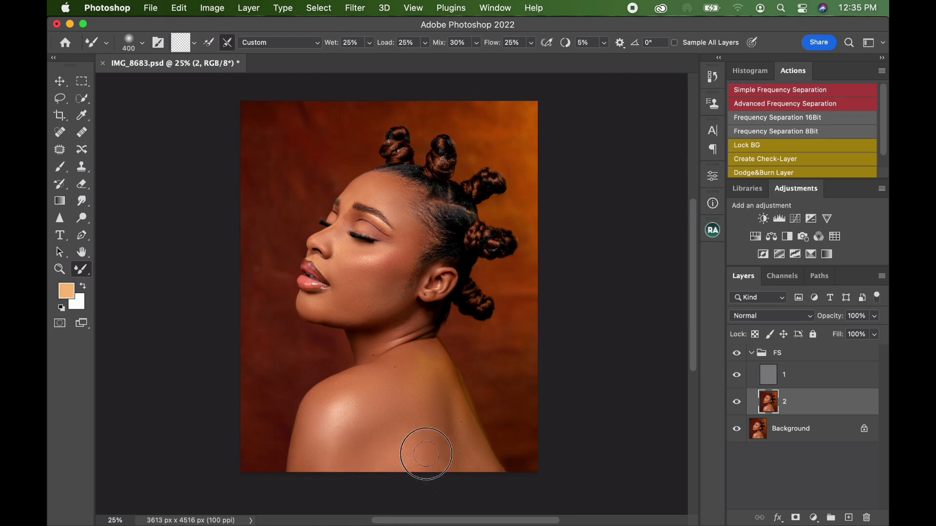
key("bracketright")
mouse_move(414, 427)
left_mouse_down()
mouse_move(358, 420)
mouse_move(344, 401)
mouse_move(356, 386)
mouse_move(400, 380)
mouse_move(428, 360)
left_mouse_up()
left_click(809, 384)
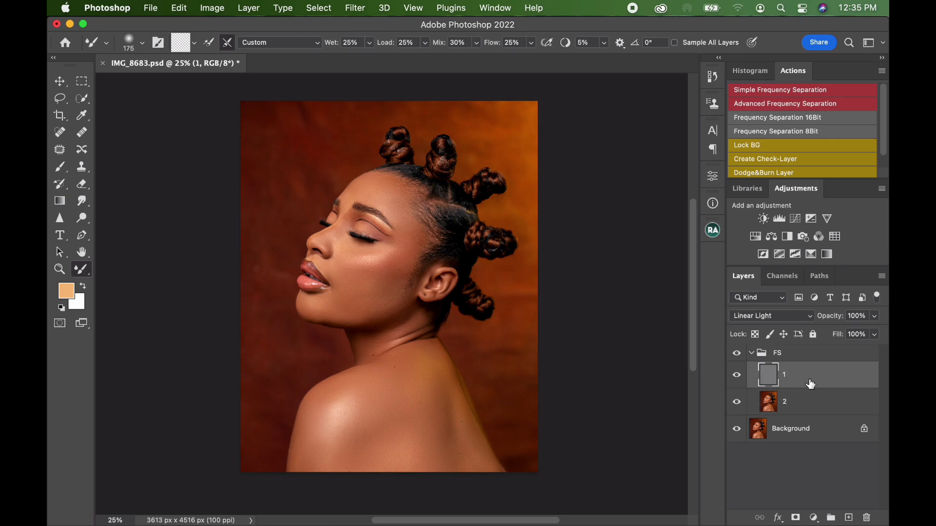
left_click(83, 170)
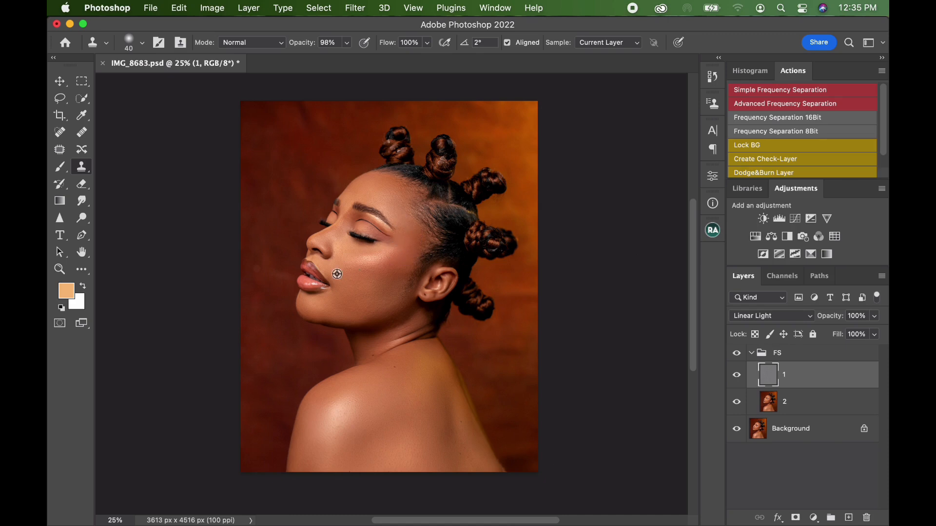
left_click(795, 408)
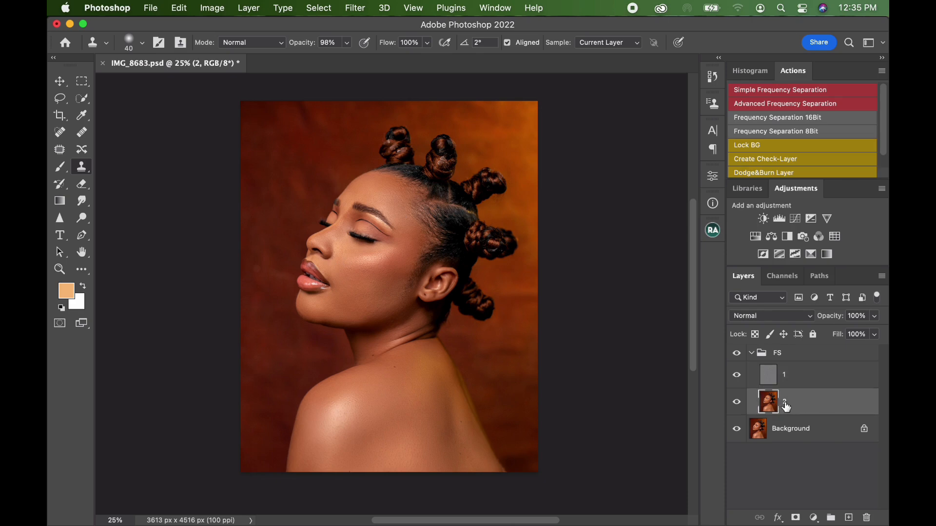
key("b")
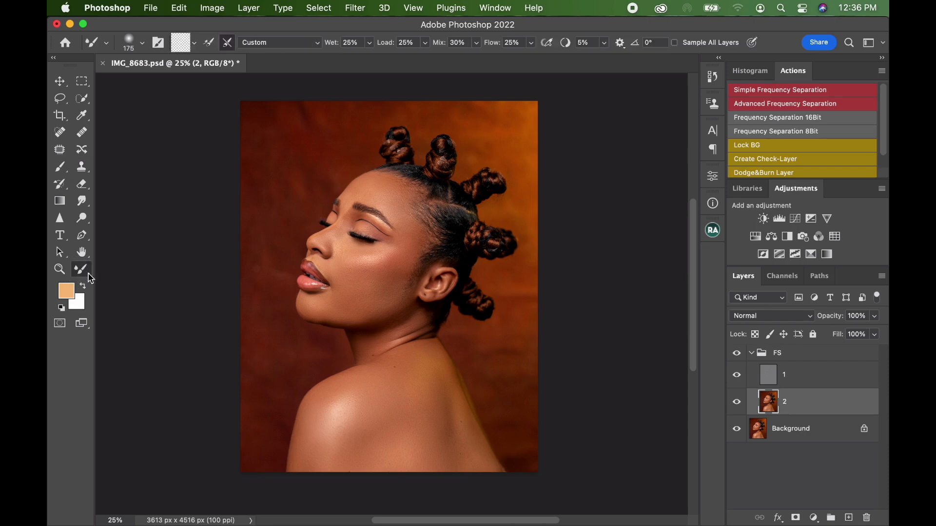
Refine the blend on the cheek, neck and upper back on layer 2, and toggle the FS group's visibility to compare
key("bracketright")
key("bracketright")
mouse_move(369, 255)
left_mouse_down()
mouse_move(392, 251)
mouse_move(373, 289)
mouse_move(385, 270)
mouse_move(382, 298)
mouse_move(363, 293)
mouse_move(373, 312)
mouse_move(393, 302)
mouse_move(342, 314)
mouse_move(412, 322)
mouse_move(374, 368)
mouse_move(408, 370)
mouse_move(429, 352)
mouse_move(437, 429)
mouse_move(450, 439)
mouse_move(451, 461)
mouse_move(341, 453)
mouse_move(316, 463)
mouse_move(327, 414)
mouse_move(390, 375)
left_mouse_up()
key("bracketright")
key("bracketright")
left_click(737, 354)
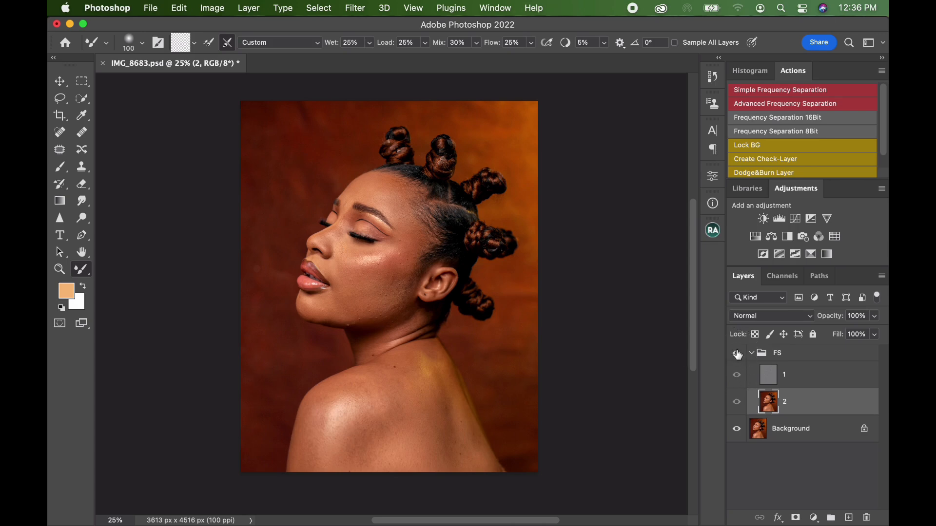
left_click(738, 354)
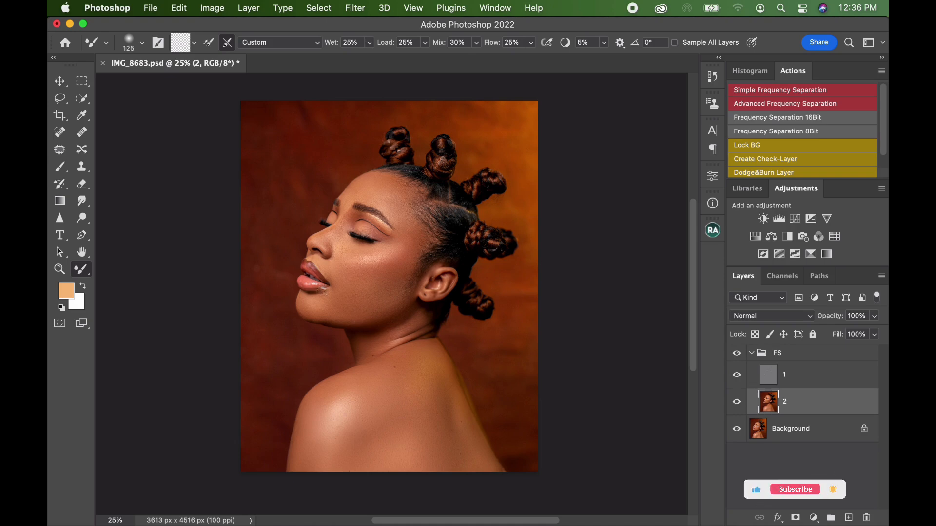
Smooth the remaining tonal transitions on the cheek, shoulder and back on layer 2, enlarging the Mixer Brush from 300 to 600 px
key("bracketright")
key("bracketright")
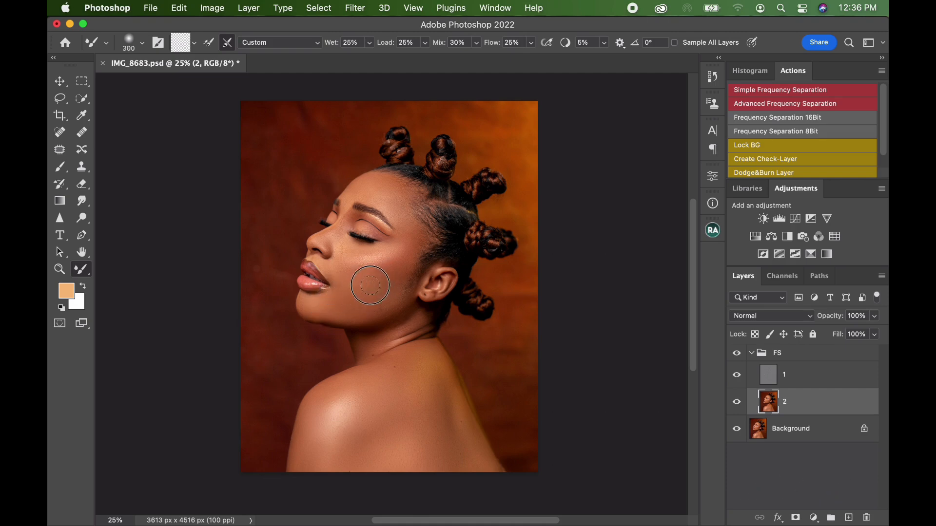
key("bracketright")
key("bracketright")
key("bracketleft")
key("bracketright")
key("bracketright")
key("bracketright")
key("bracketright")
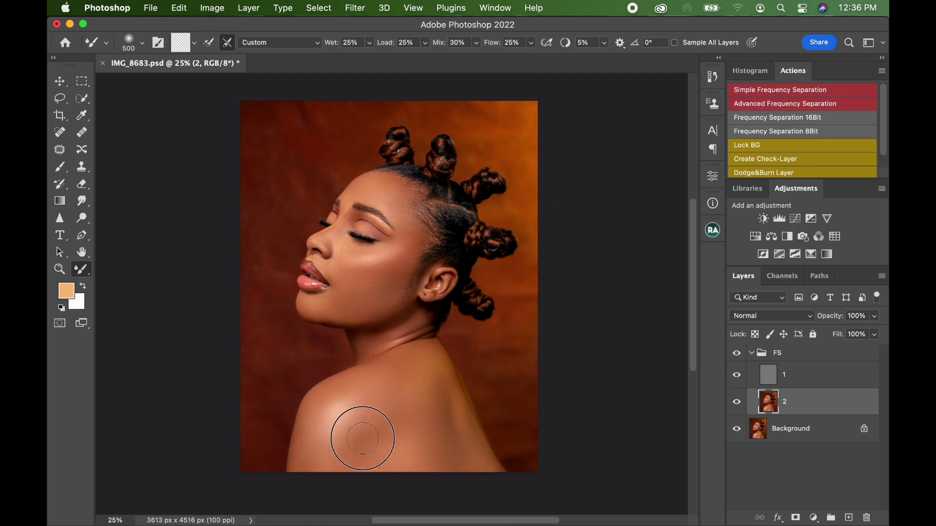
key("bracketright")
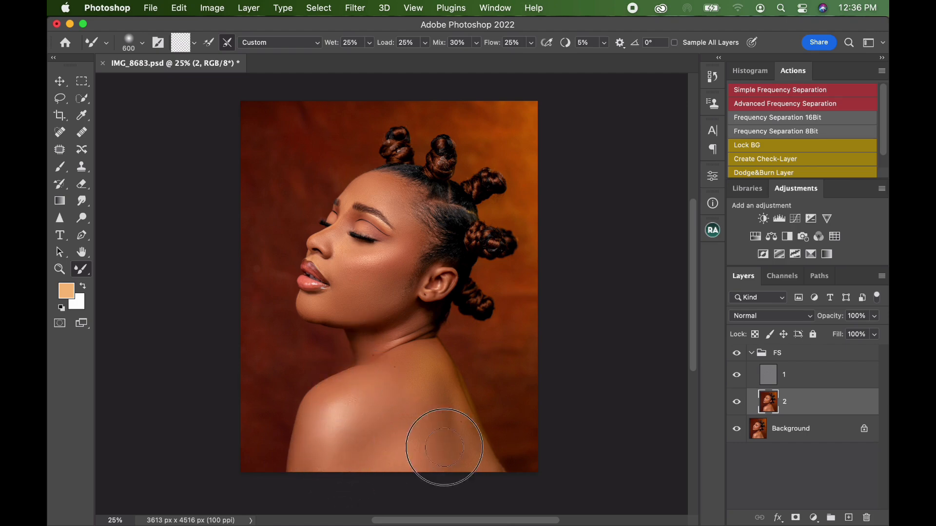
left_click_drag(429, 385, 395, 382)
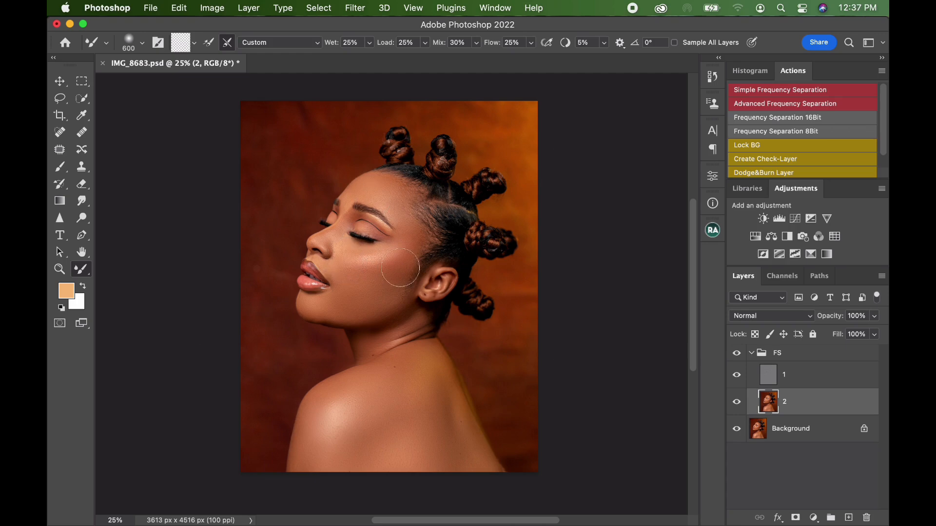
Toggle the FS group's visibility off and on twice to compare the retouched skin with the original
left_click(738, 359)
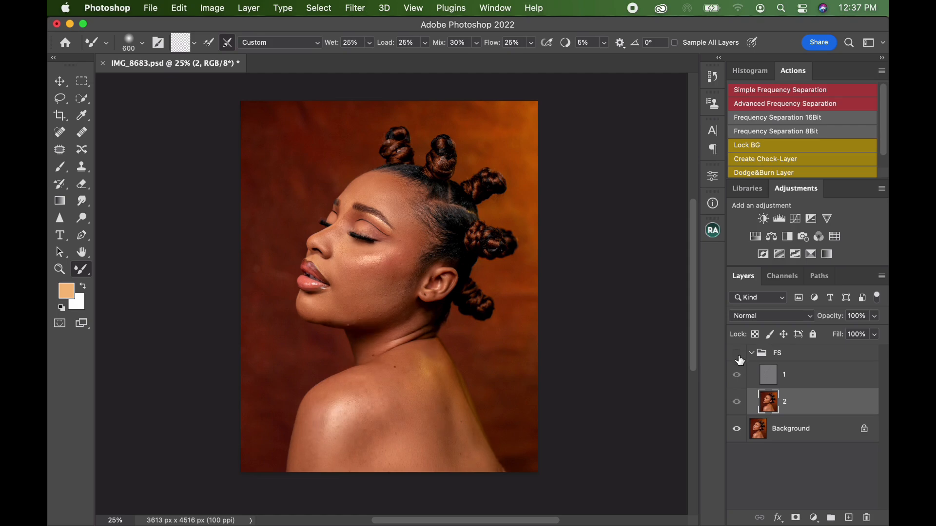
left_click(738, 354)
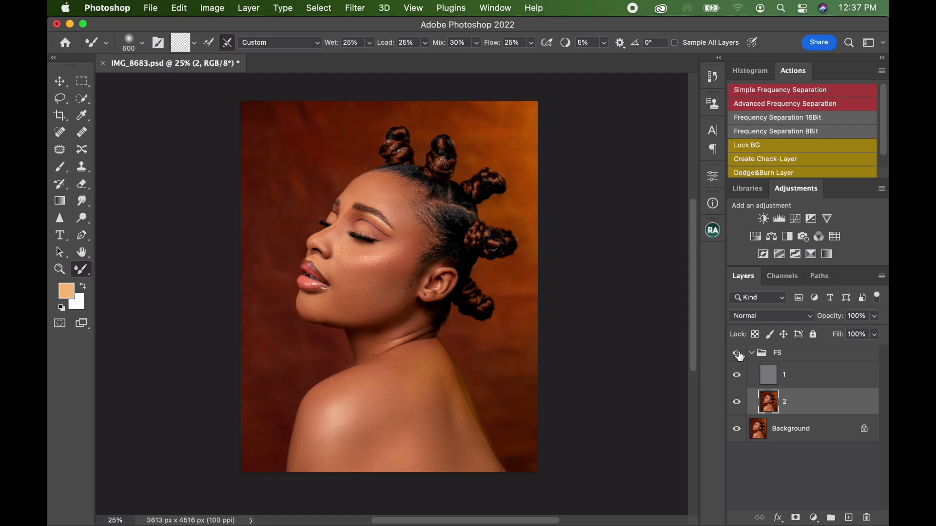
left_click(738, 357)
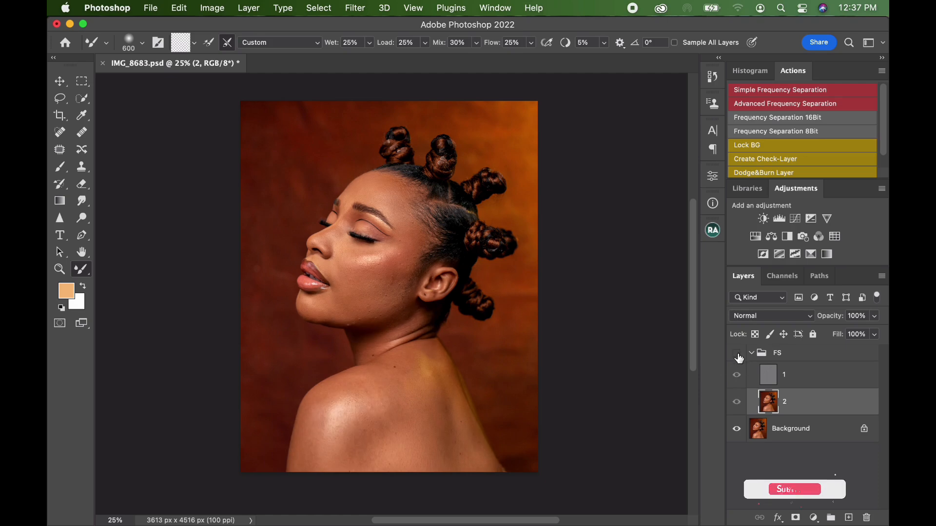
left_click(739, 358)
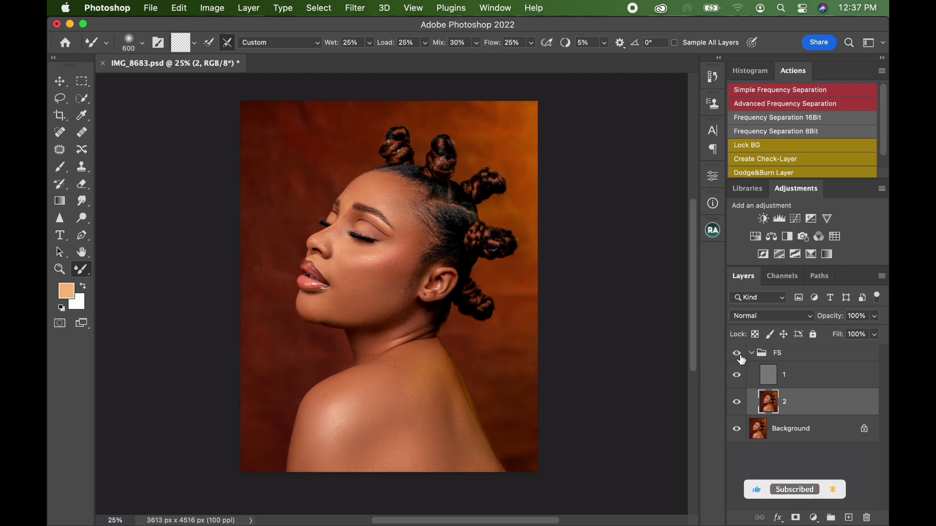